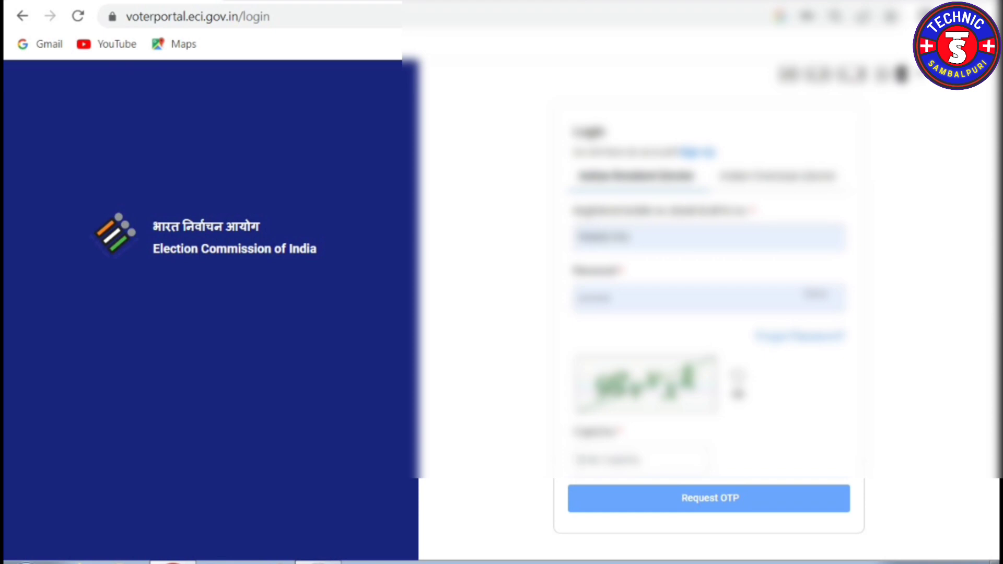
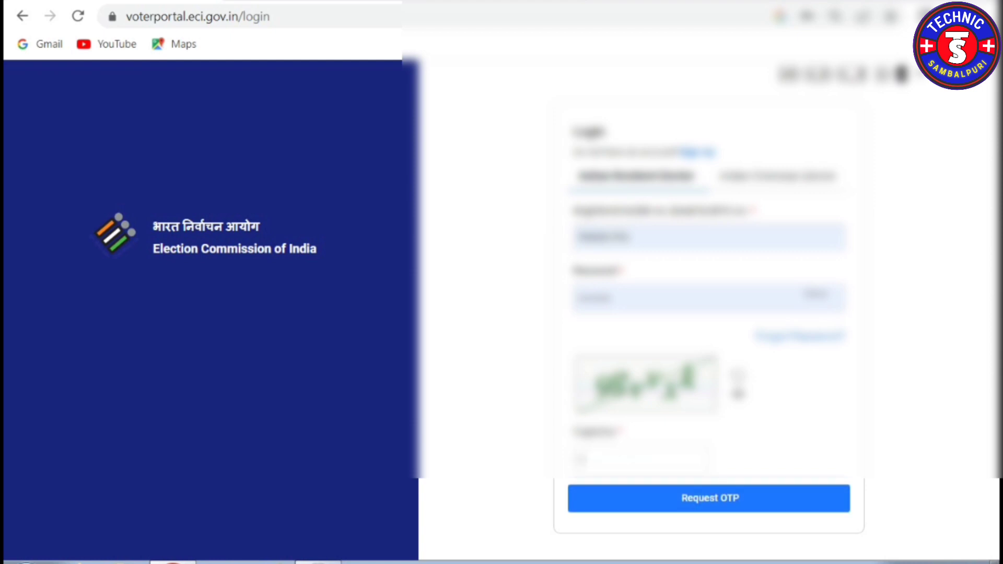
# - Log in to the portal with the captcha and the received OTP
pyautogui.press('Return')
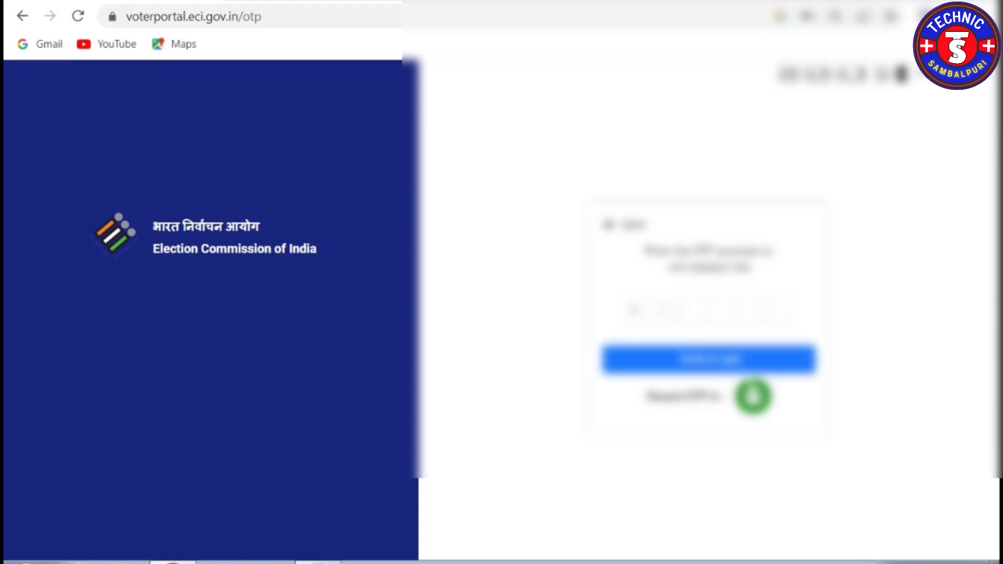
pyautogui.press('Return')
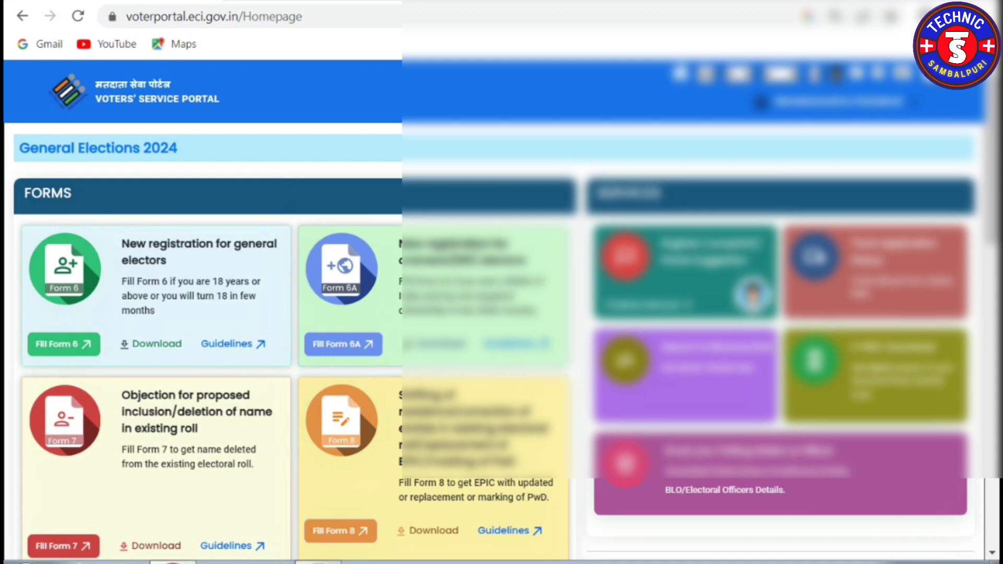
# - Start Form 8 as an application for another elector
pyautogui.scroll(-2, 501, 313)
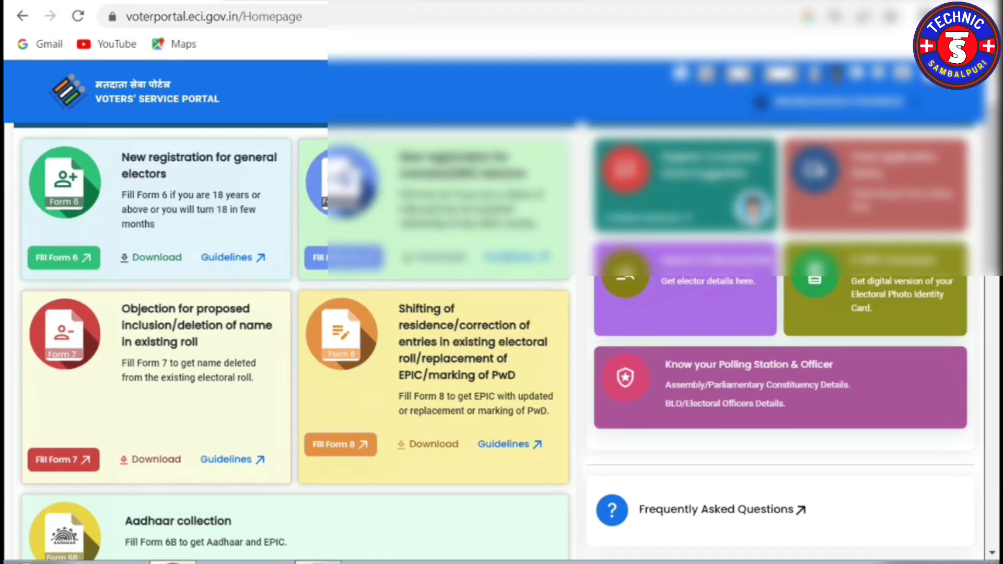
pyautogui.click(340, 444)
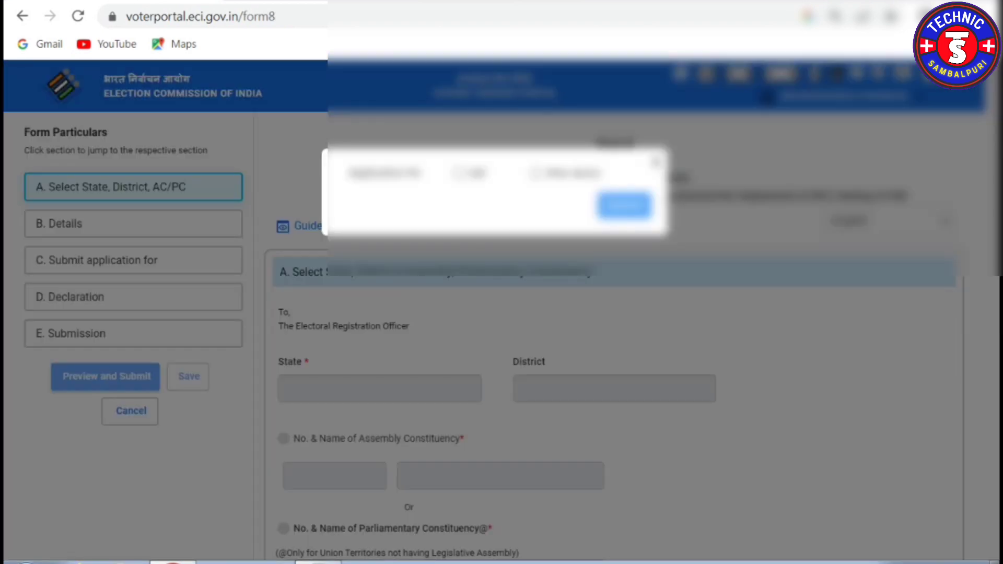
pyautogui.click(458, 173)
pyautogui.click(535, 173)
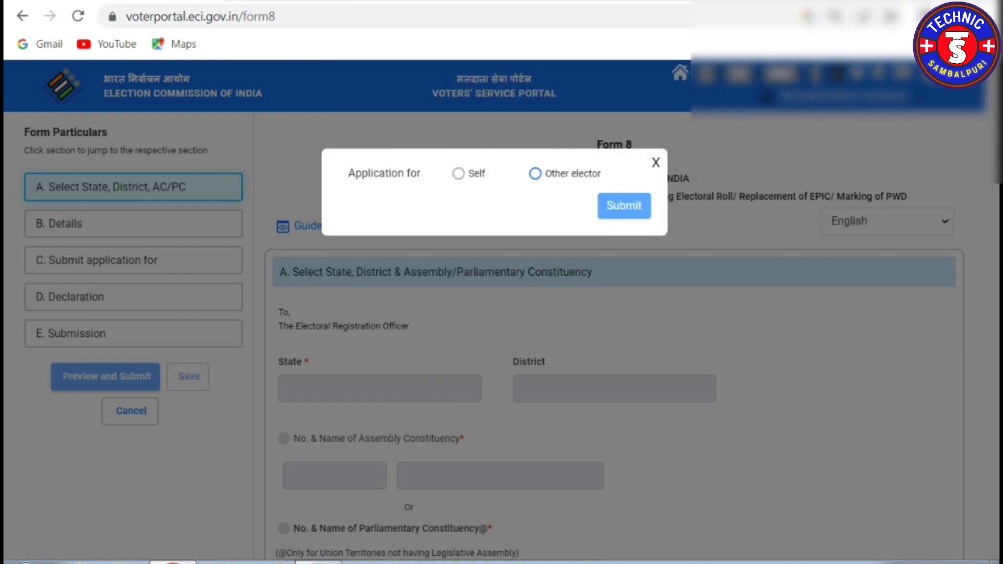
pyautogui.click(535, 172)
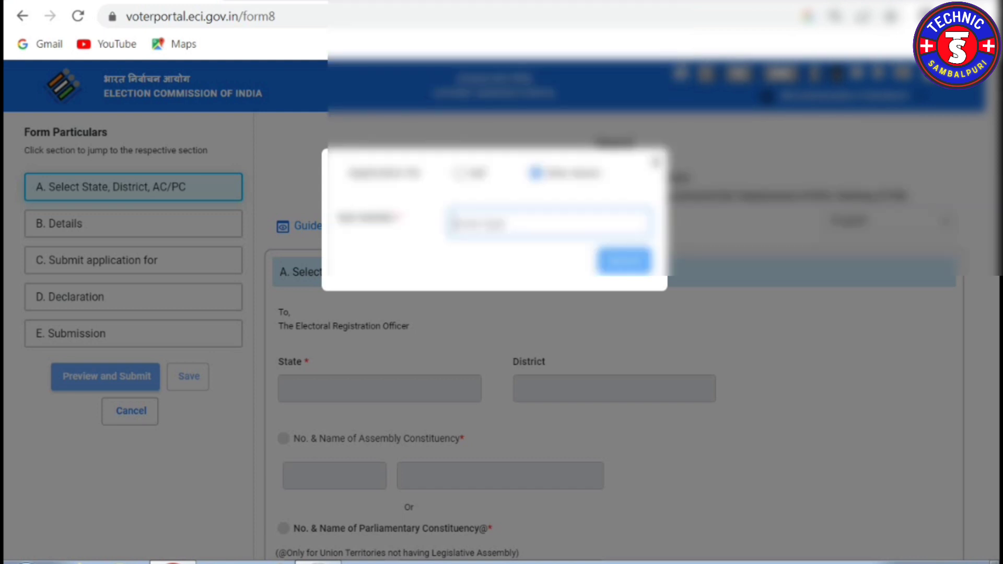
# - Search for the elector by entering their EPIC number
pyautogui.write('TKG')
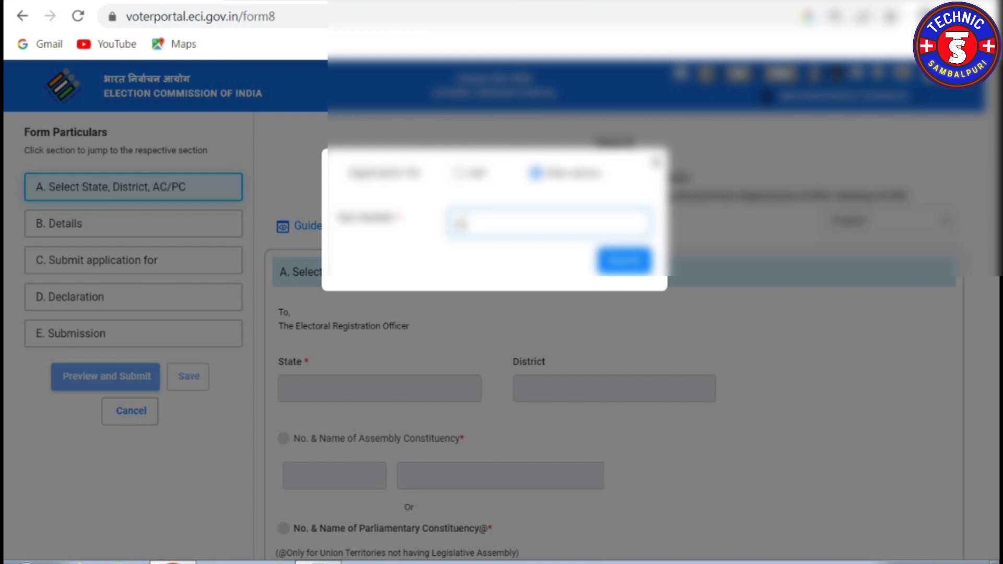
pyautogui.write('1')
pyautogui.press('BackSpace')
pyautogui.press('BackSpace')
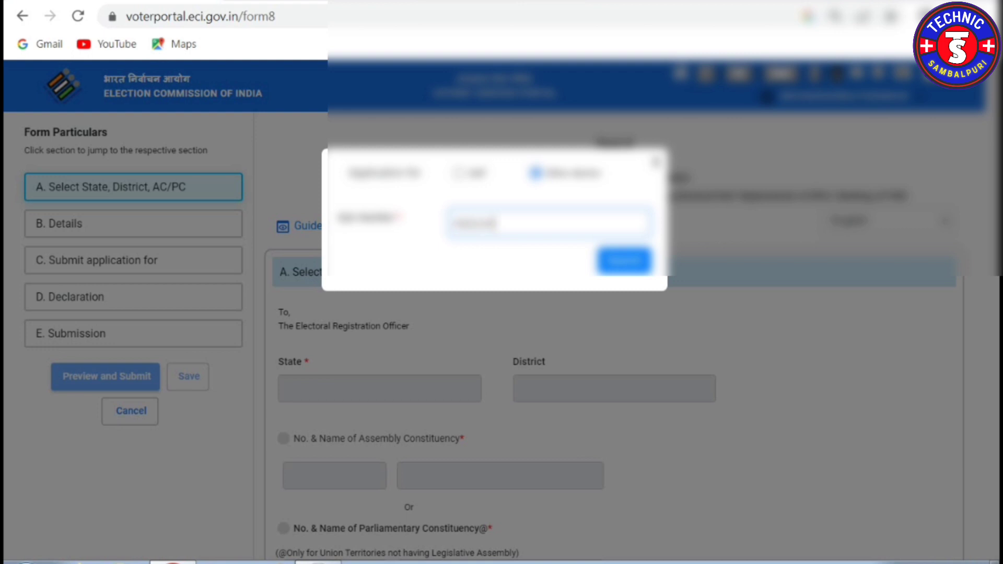
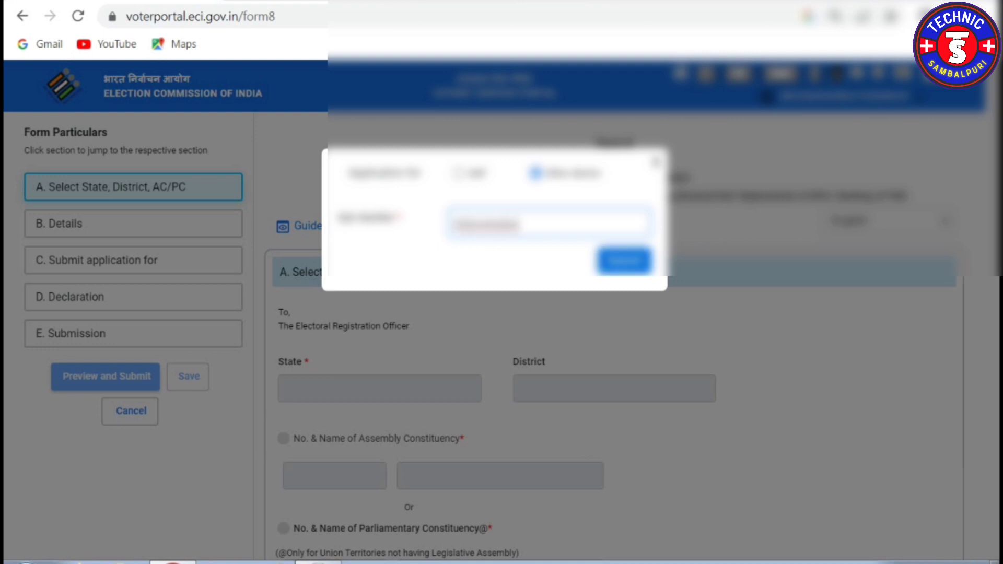
pyautogui.press('Return')
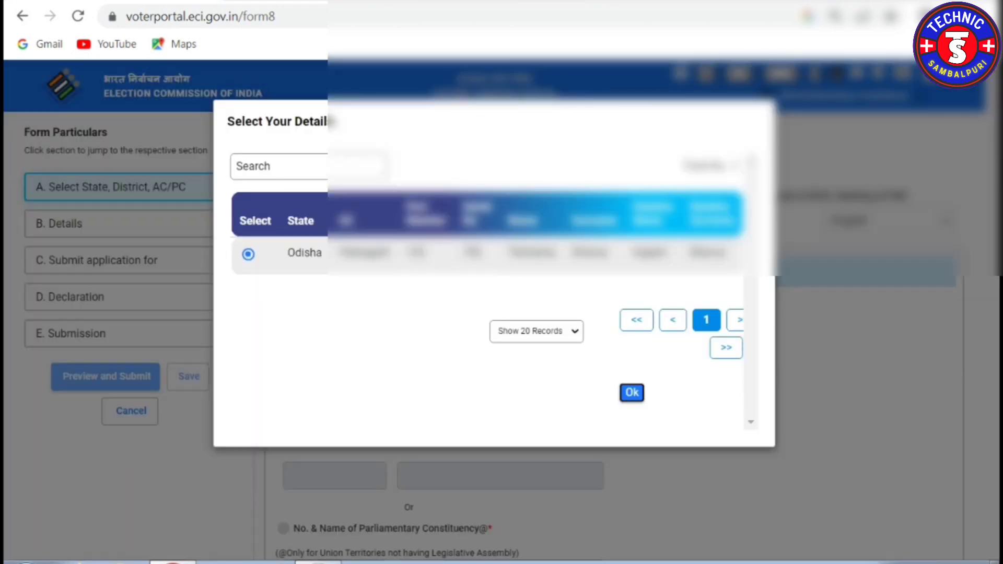
# - Confirm the Odisha record and choose Correction of Entries in Existing Electoral Roll
pyautogui.press('Return')
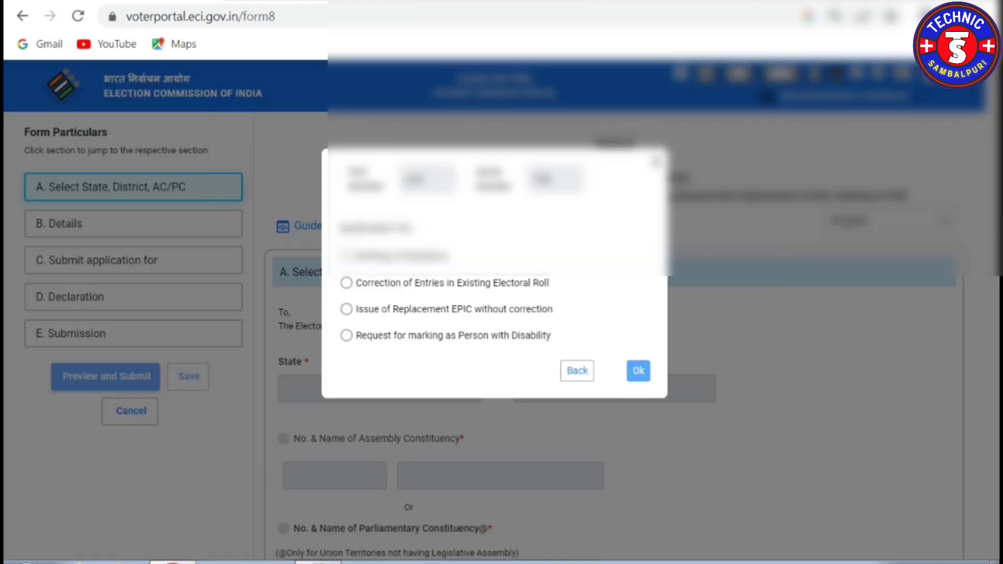
pyautogui.press('Tab')
pyautogui.moveTo(356, 283); pyautogui.dragTo(549, 282)
pyautogui.click(346, 282)
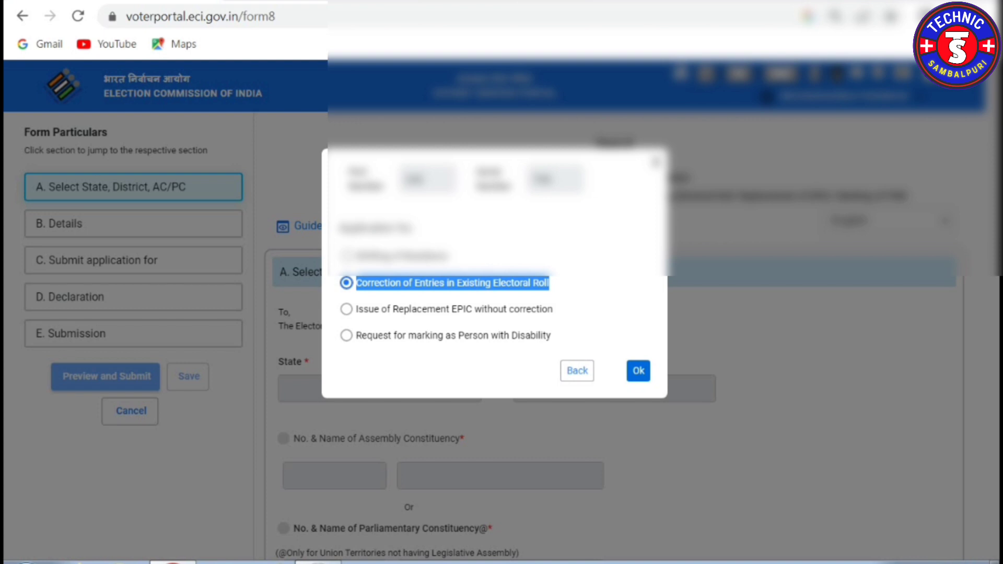
pyautogui.click(638, 371)
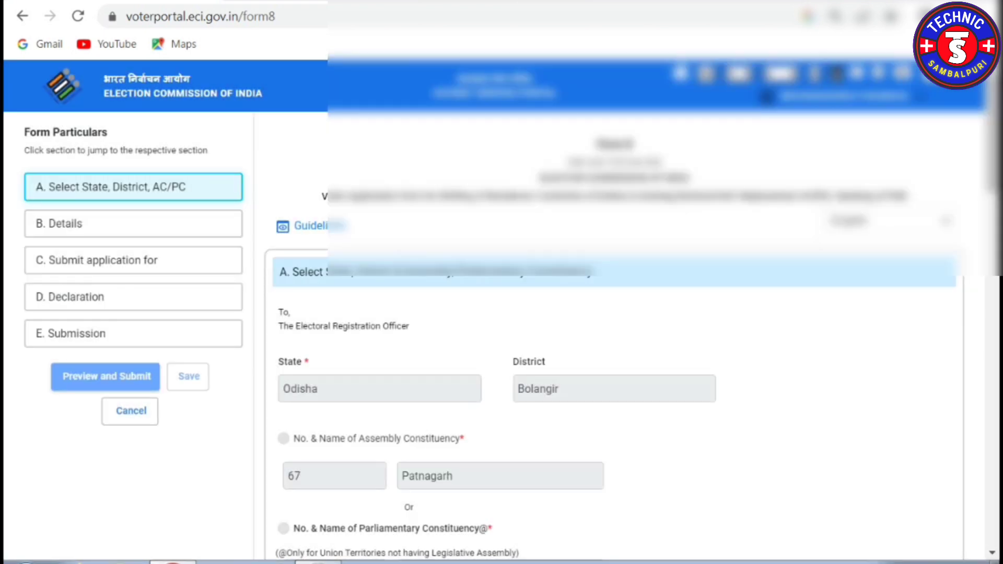
# - Complete sections A and B, then tick Gender for correction
pyautogui.scroll(-6, 613, 339)
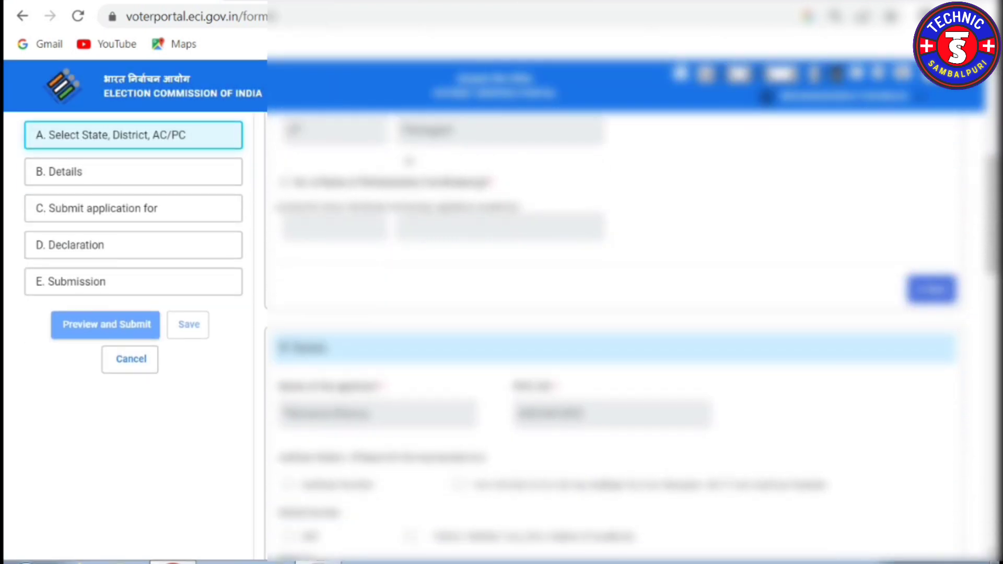
pyautogui.click(932, 290)
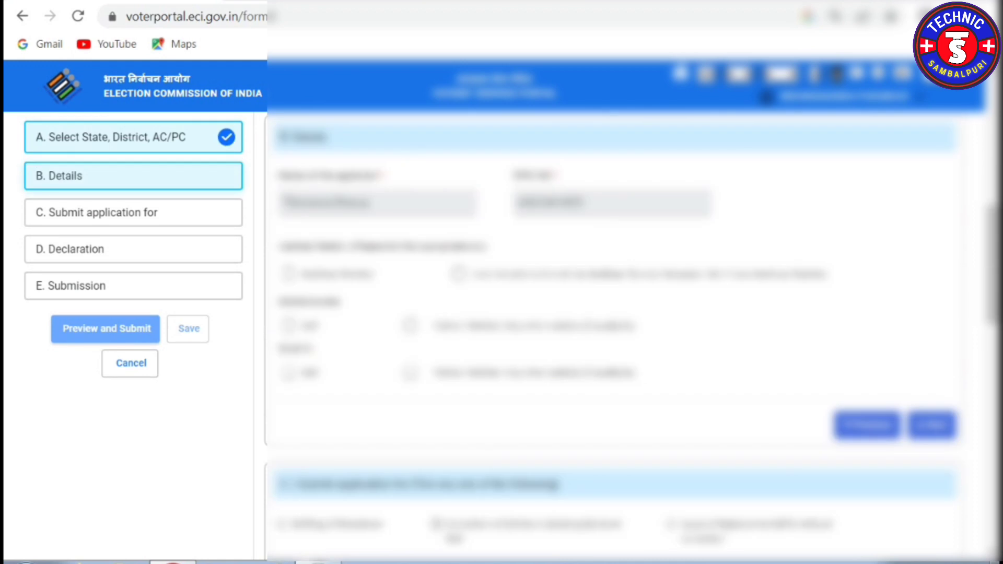
pyautogui.click(932, 424)
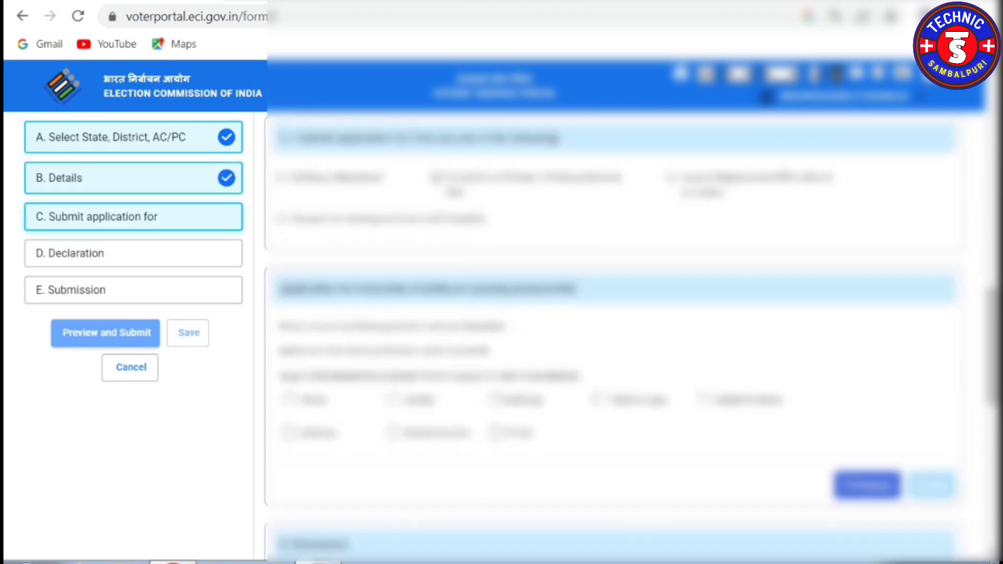
pyautogui.click(288, 399)
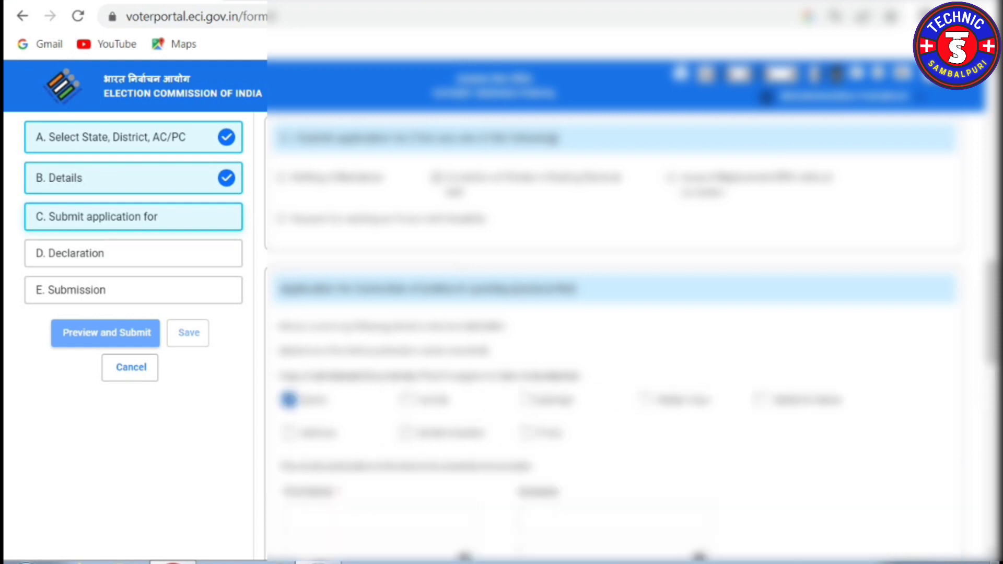
pyautogui.click(288, 399)
pyautogui.click(392, 400)
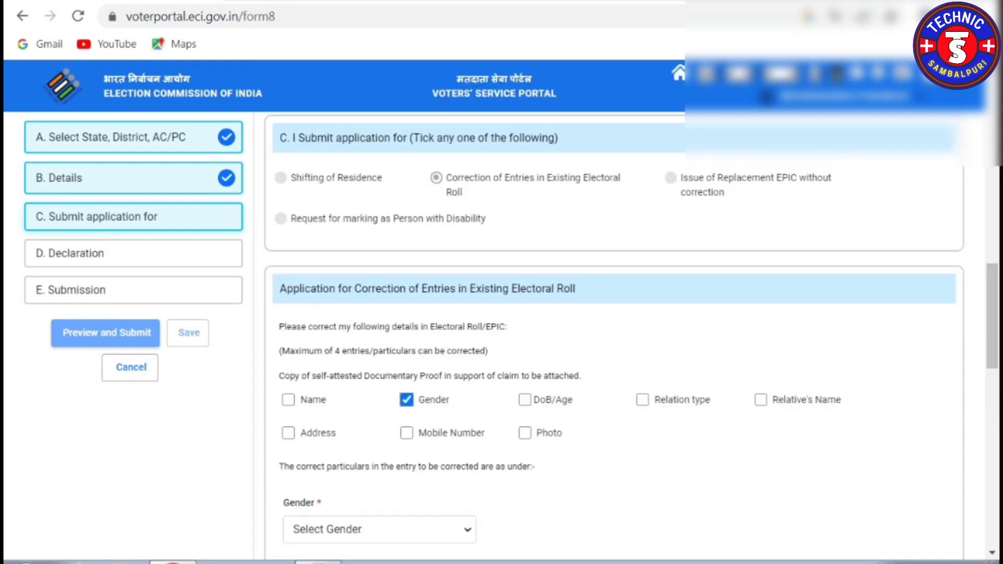
# - Clear Gender, DoB/Age, Address, Mobile Number and Photo from the corrections
pyautogui.click(406, 400)
pyautogui.click(495, 400)
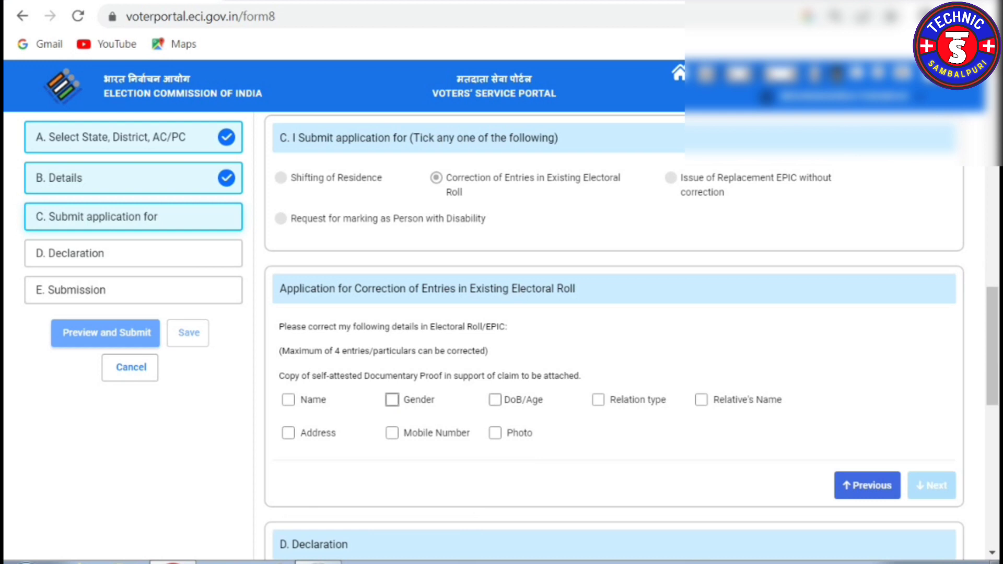
pyautogui.click(525, 400)
pyautogui.click(288, 433)
pyautogui.click(406, 433)
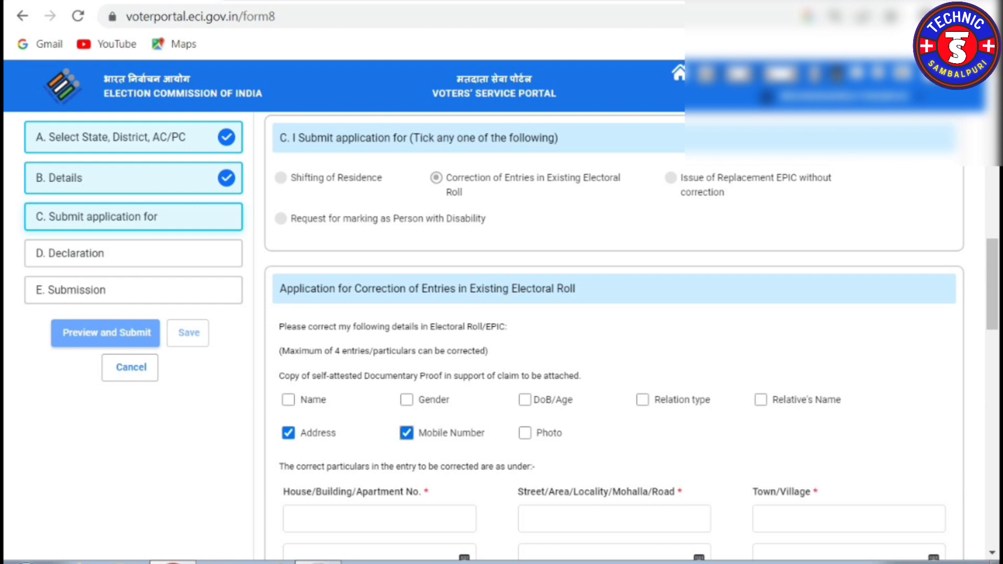
pyautogui.click(525, 433)
pyautogui.click(288, 433)
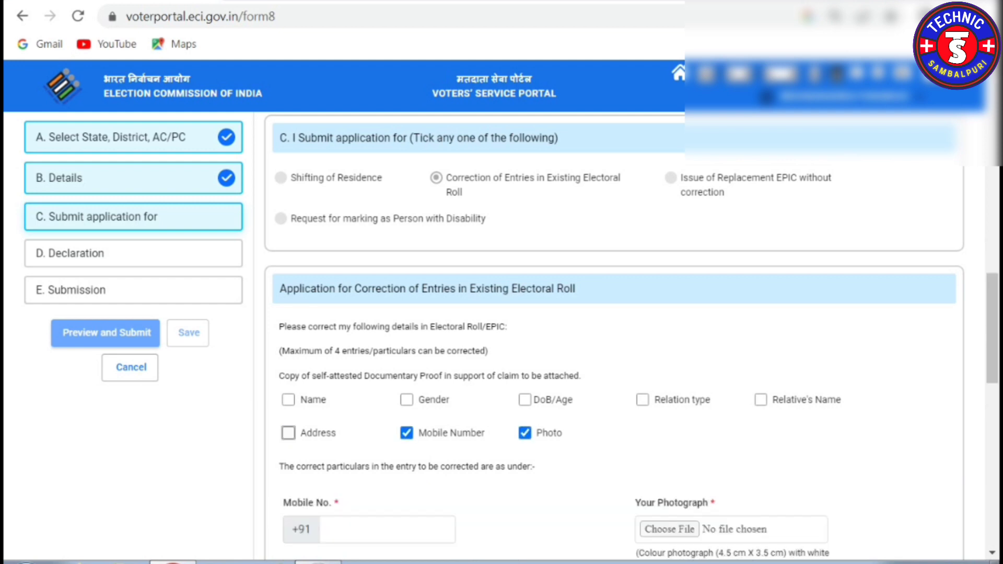
pyautogui.click(407, 433)
pyautogui.click(525, 432)
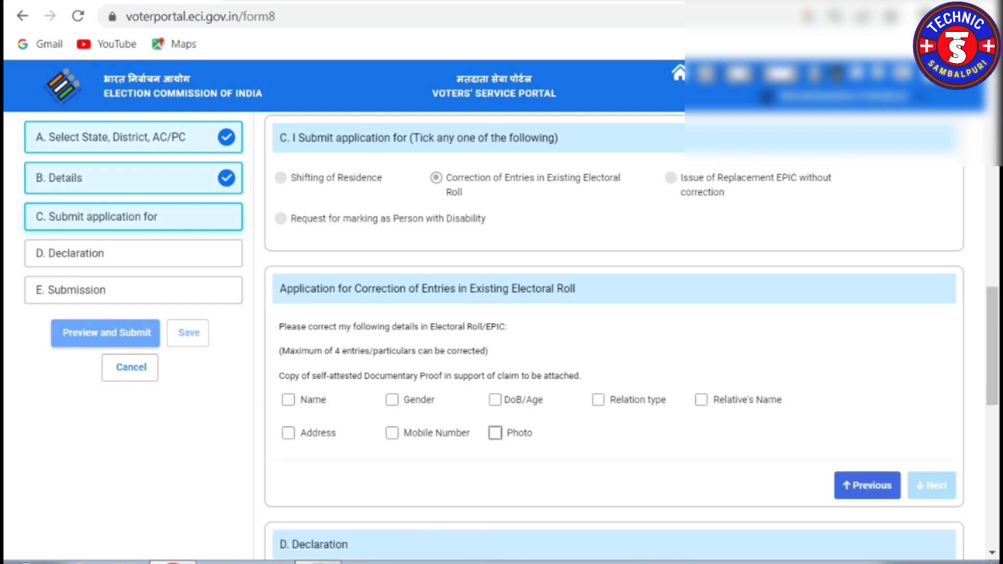
# - Tick Relation type and Relative's Name for correction
pyautogui.click(599, 399)
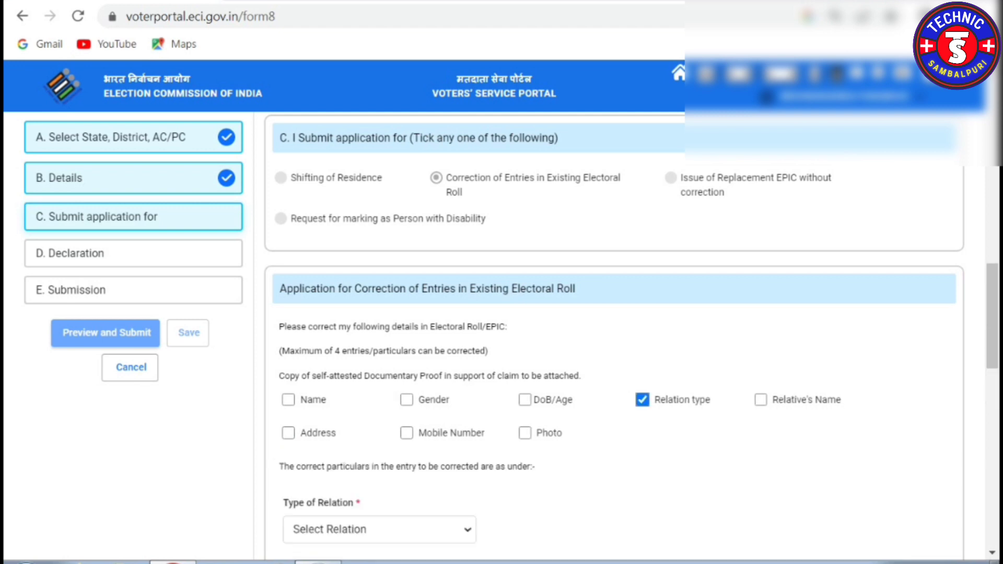
pyautogui.click(761, 400)
pyautogui.scroll(-3, 614, 334)
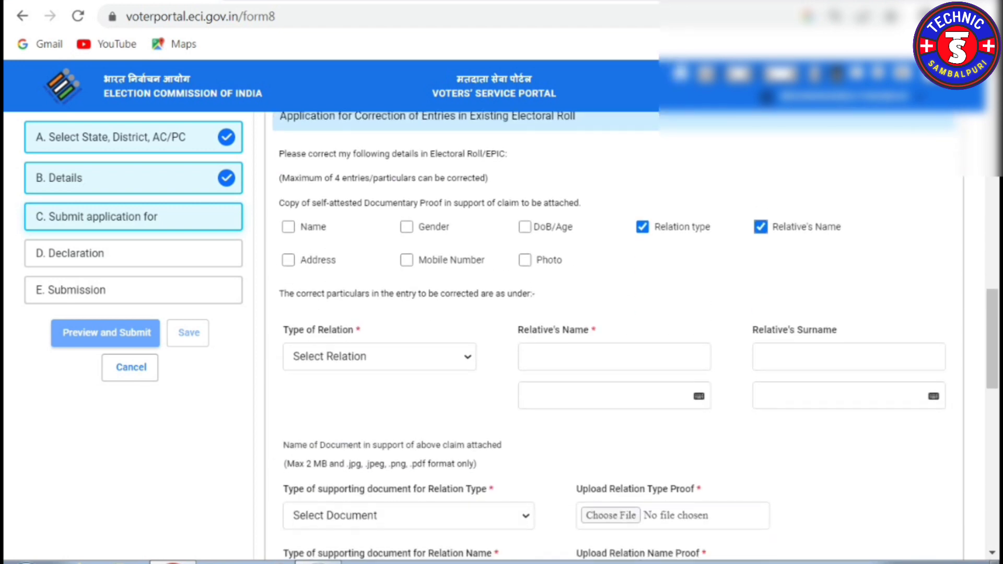
# - Set Type of Relation to Father and enter the relative's first name
pyautogui.click(380, 356)
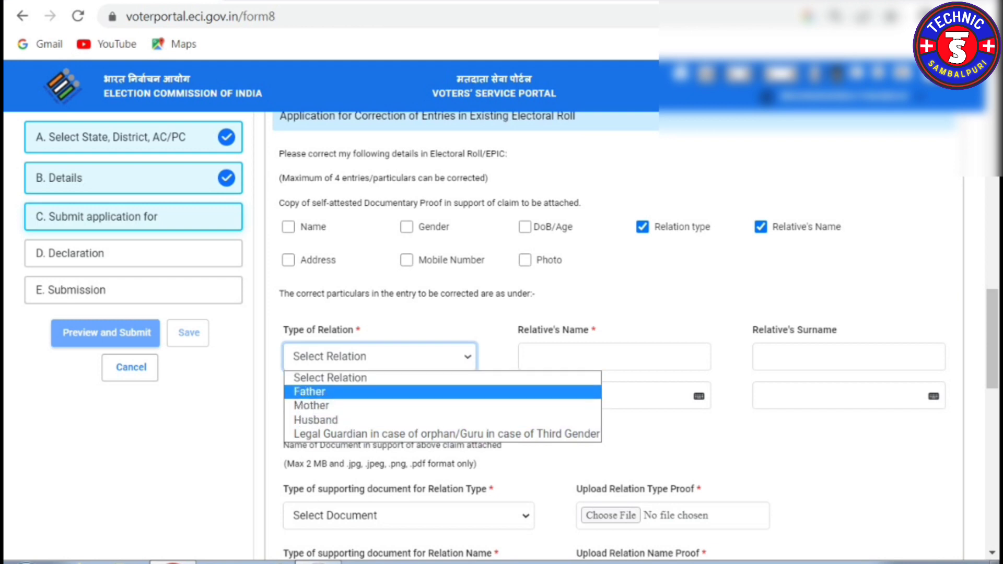
pyautogui.press('Return')
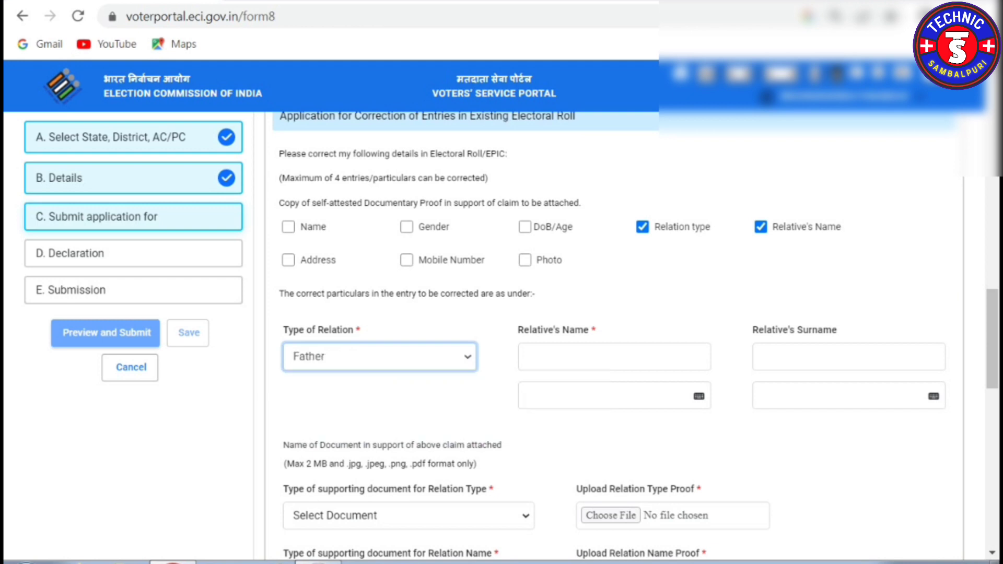
pyautogui.click(615, 357)
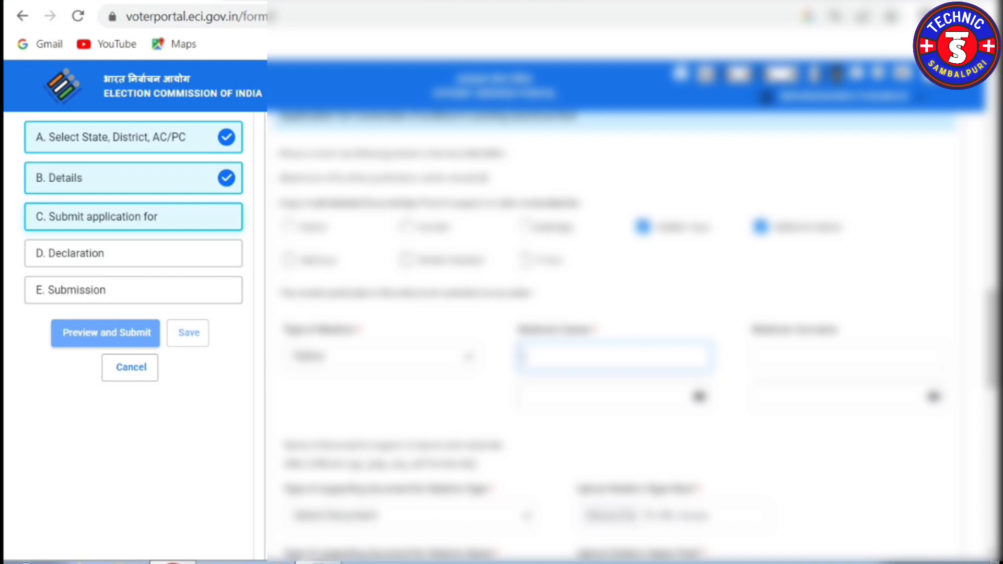
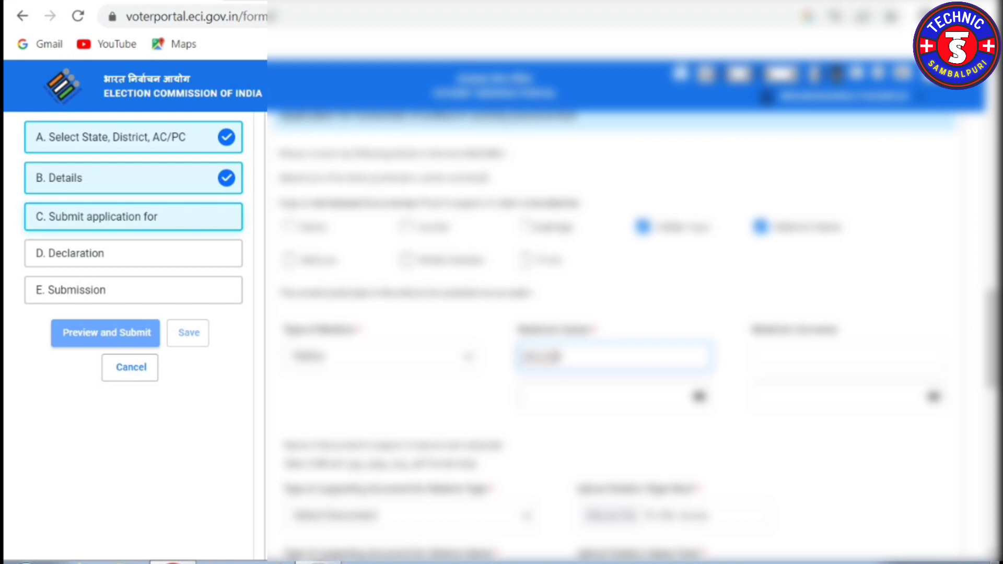
pyautogui.click(849, 357)
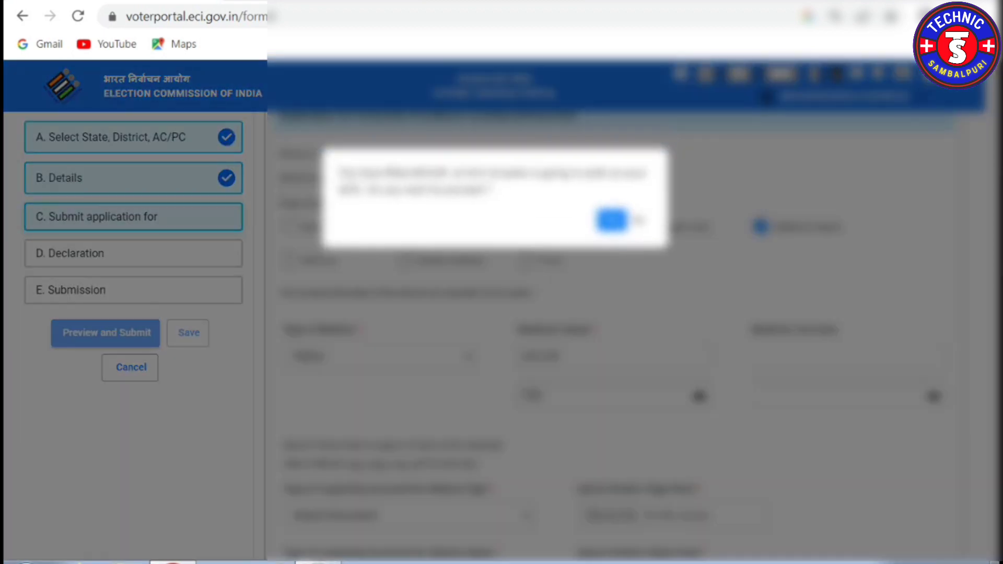
pyautogui.click(613, 220)
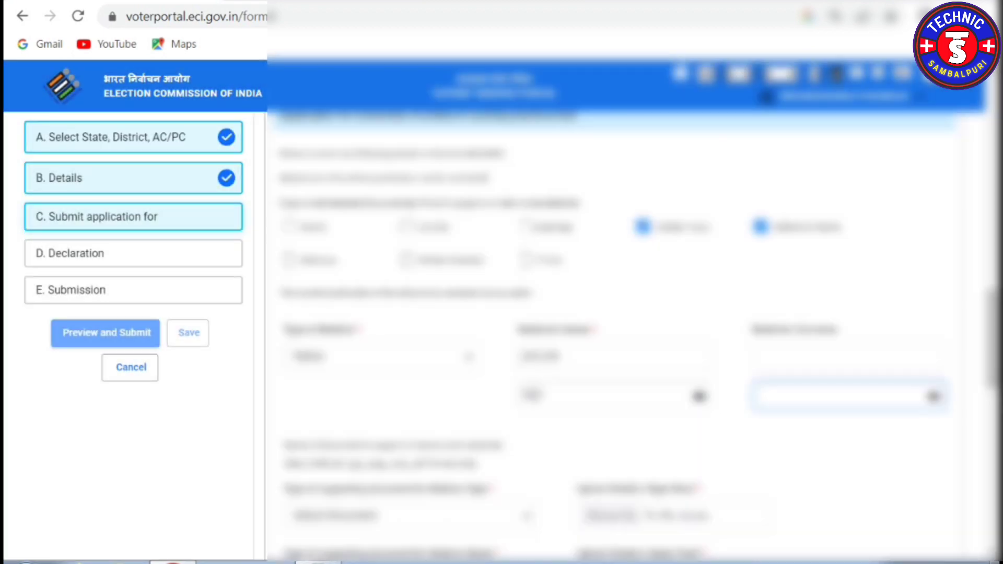
# - Enter the relative's surname and accept the confirmation prompt
pyautogui.click(849, 356)
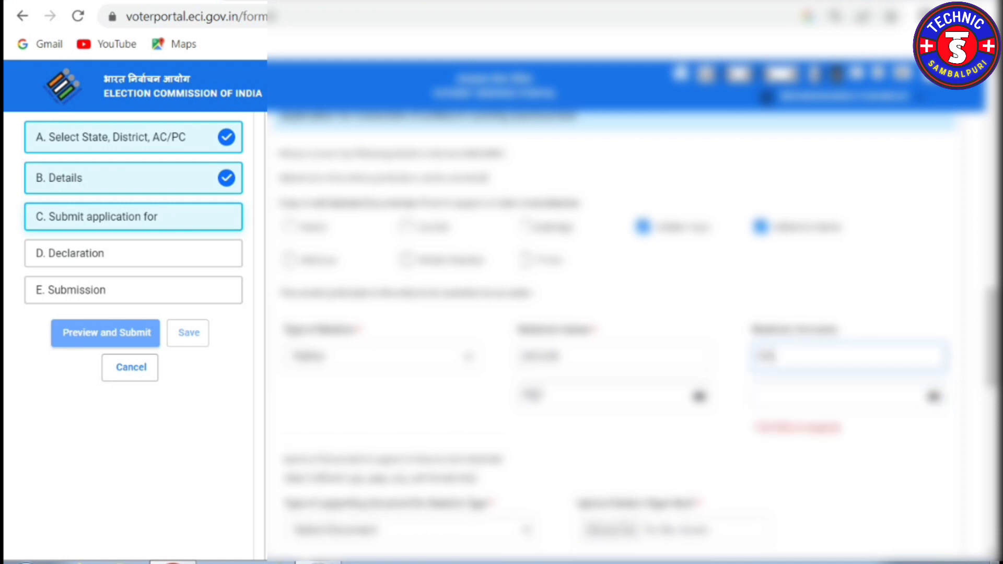
pyautogui.press('Tab')
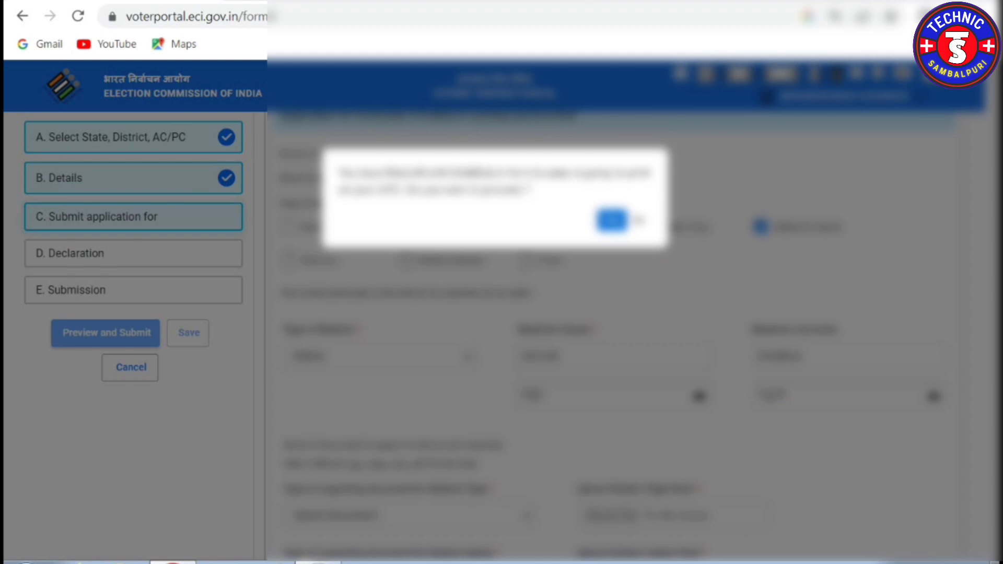
pyautogui.press('Return')
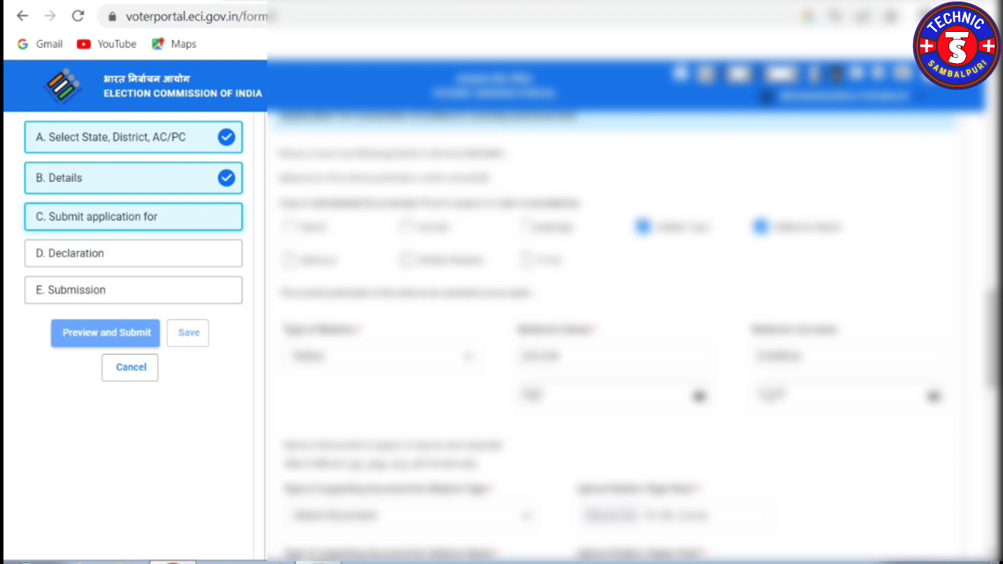
# - Choose Class X or XII certificate for relation proof and a type for the name proof
pyautogui.scroll(-5, 632, 334)
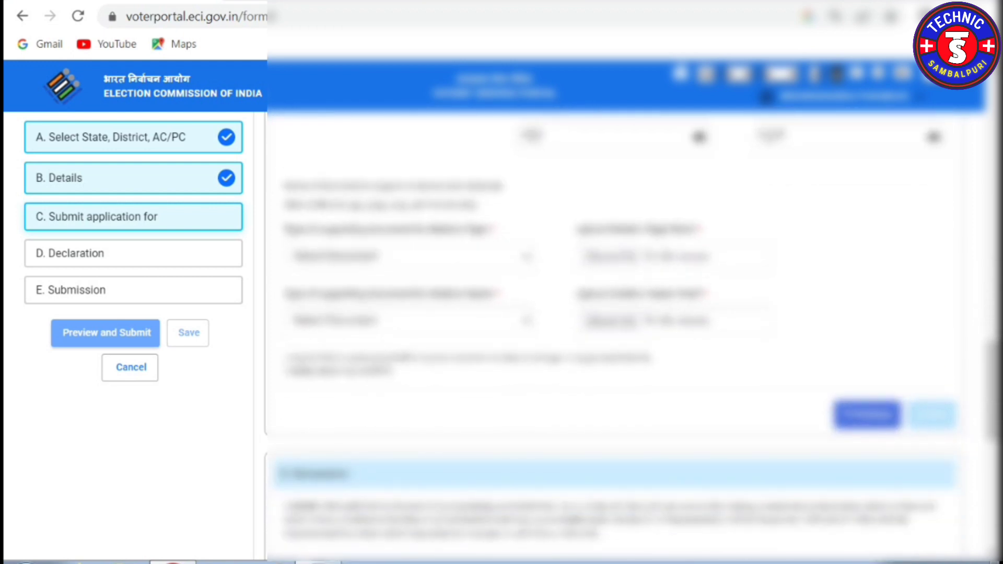
pyautogui.scroll(-2, 627, 334)
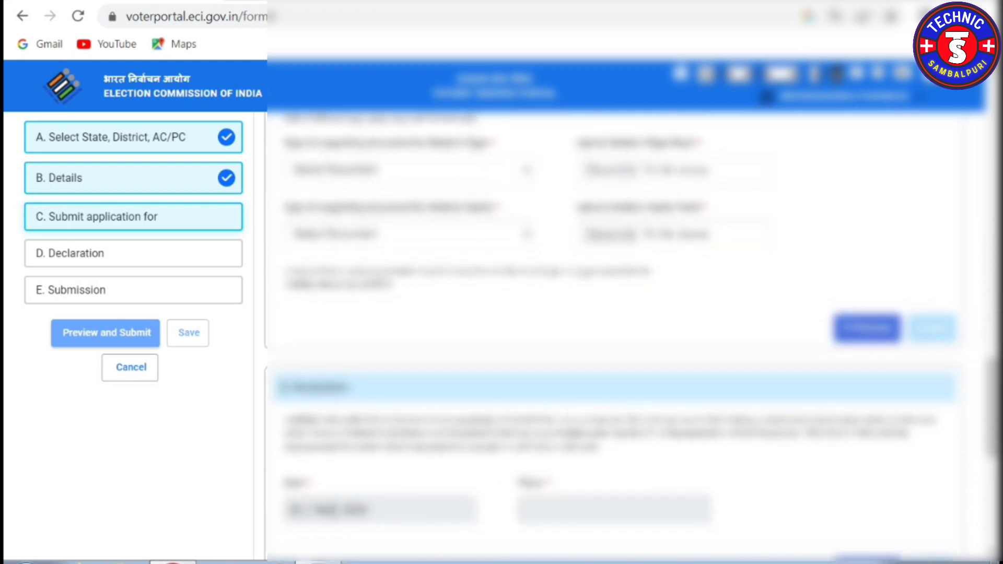
pyautogui.click(409, 169)
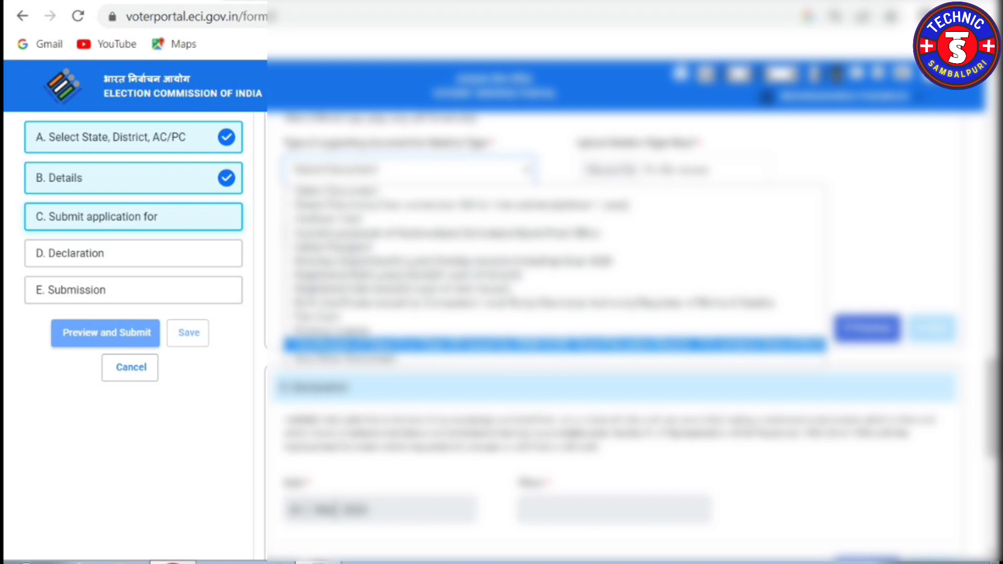
pyautogui.click(554, 345)
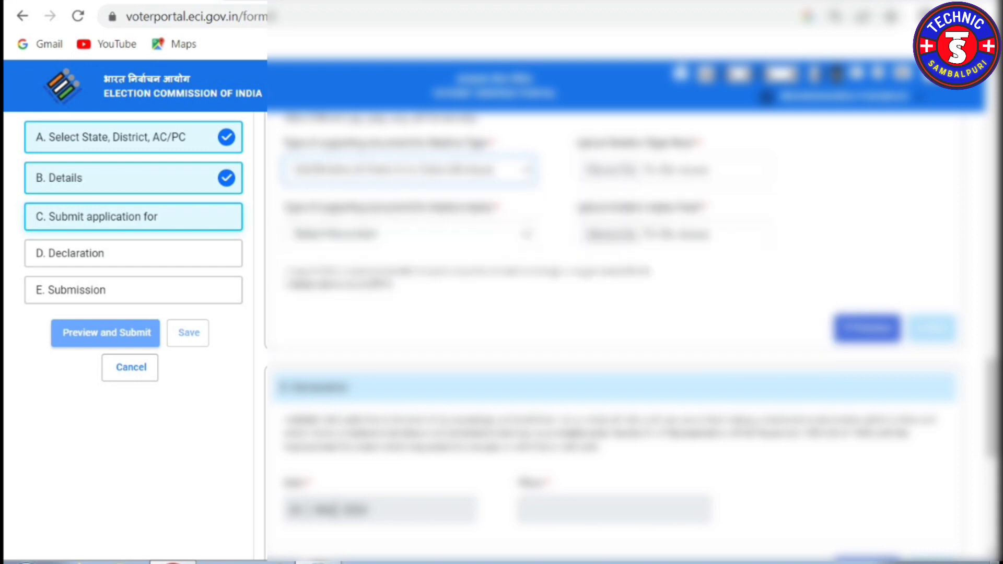
pyautogui.click(413, 233)
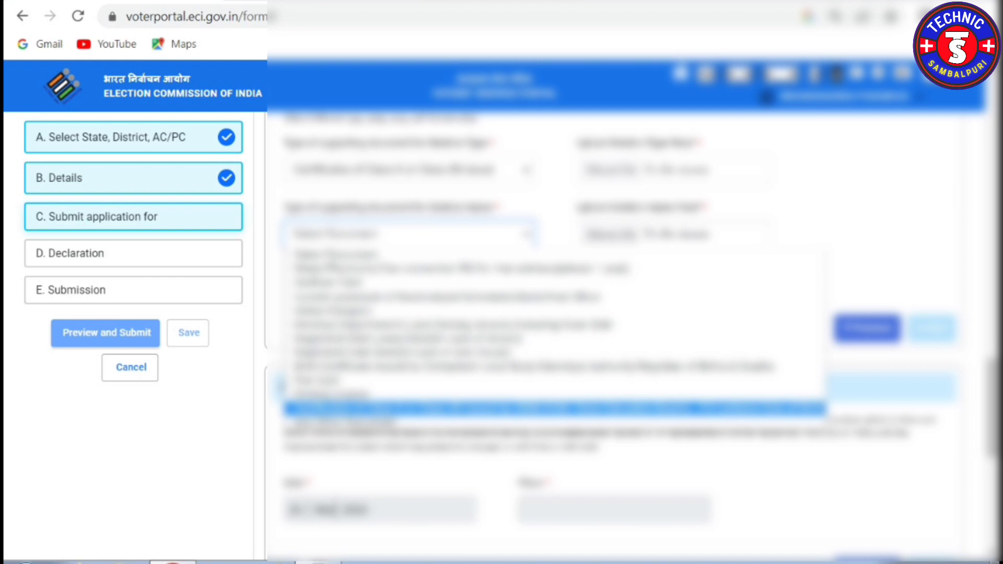
pyautogui.click(553, 408)
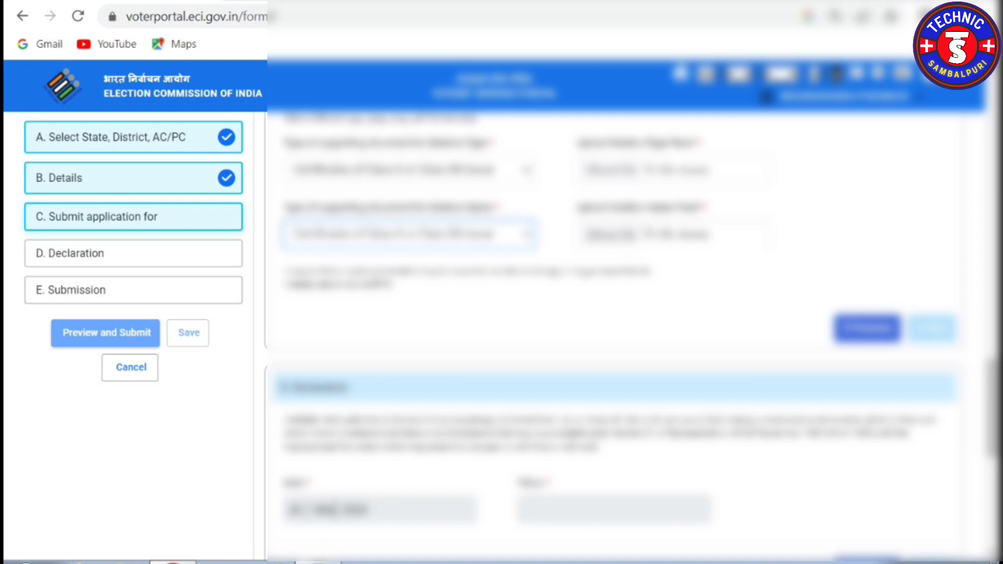
pyautogui.click(611, 169)
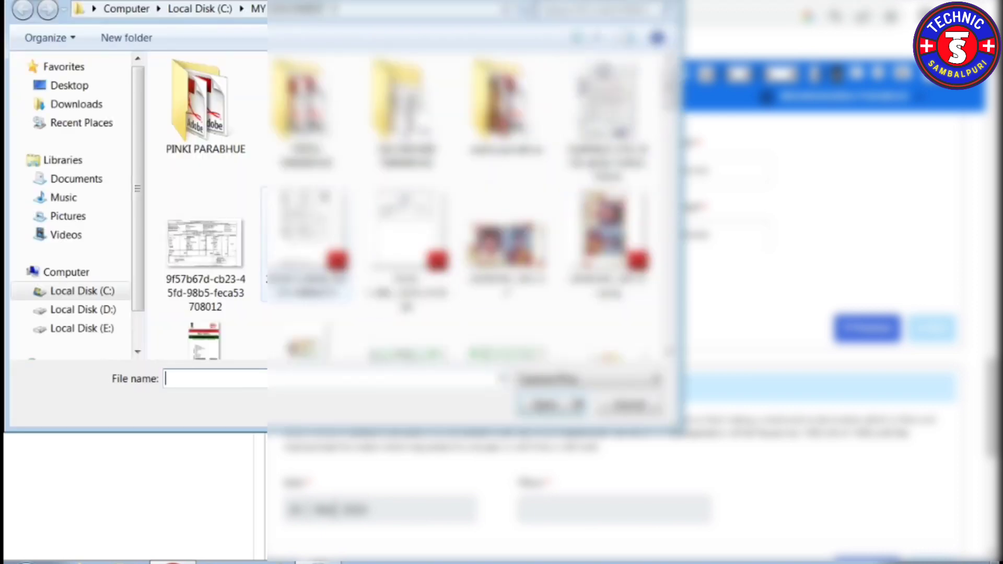
# - Upload the relation-type proof file from the New folder (2) folder
pyautogui.click(74, 290)
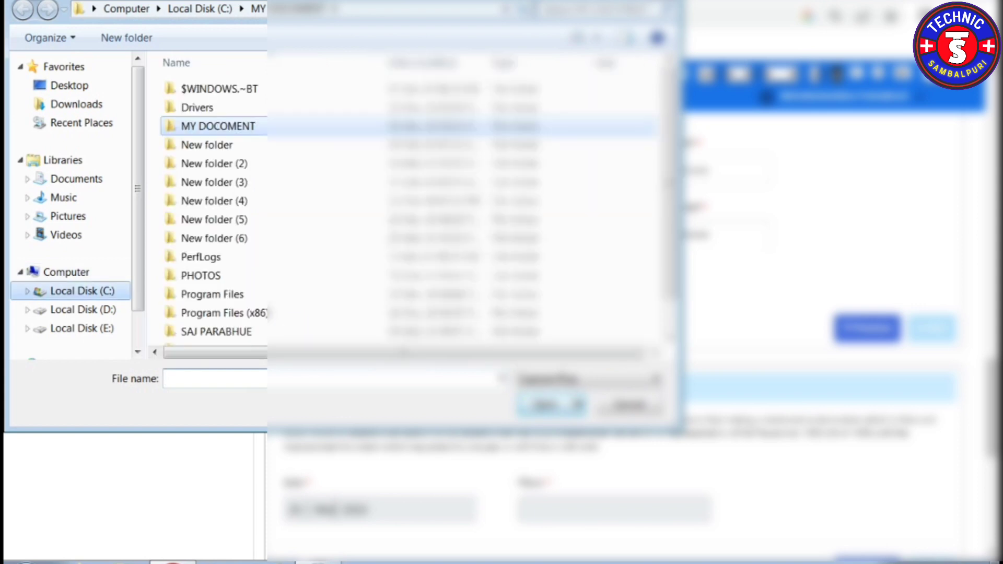
pyautogui.doubleClick(212, 162)
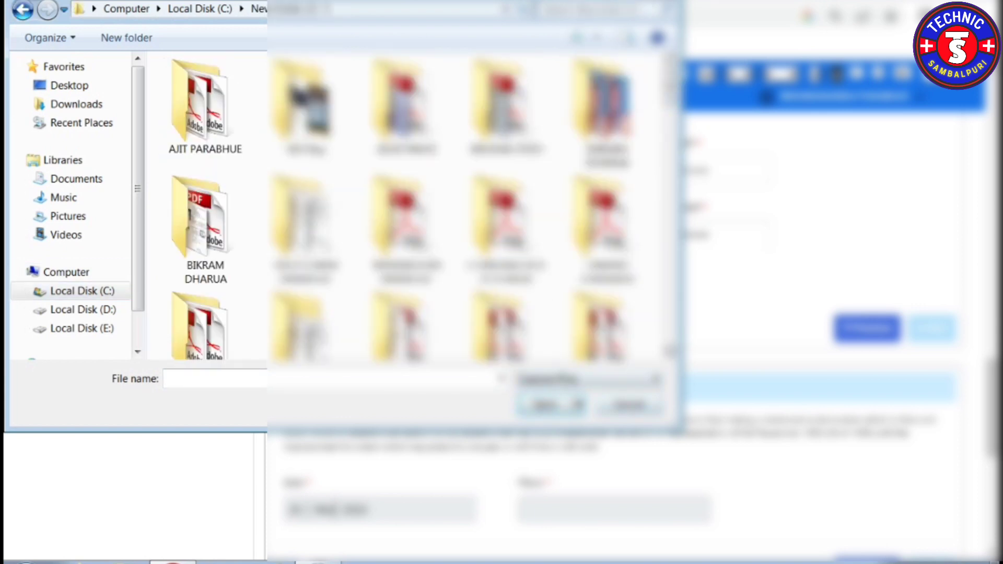
pyautogui.scroll(-10, 423, 209)
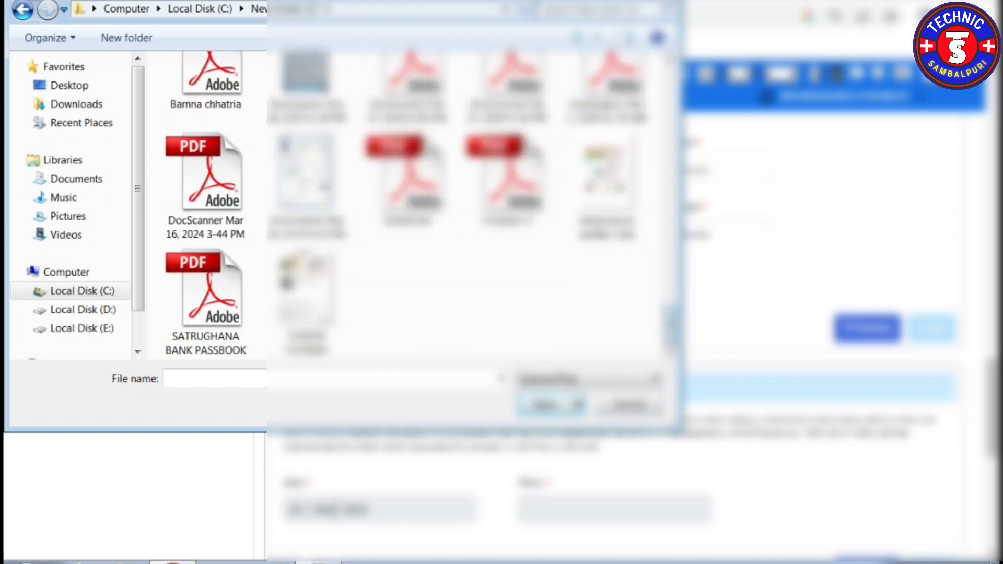
pyautogui.click(305, 178)
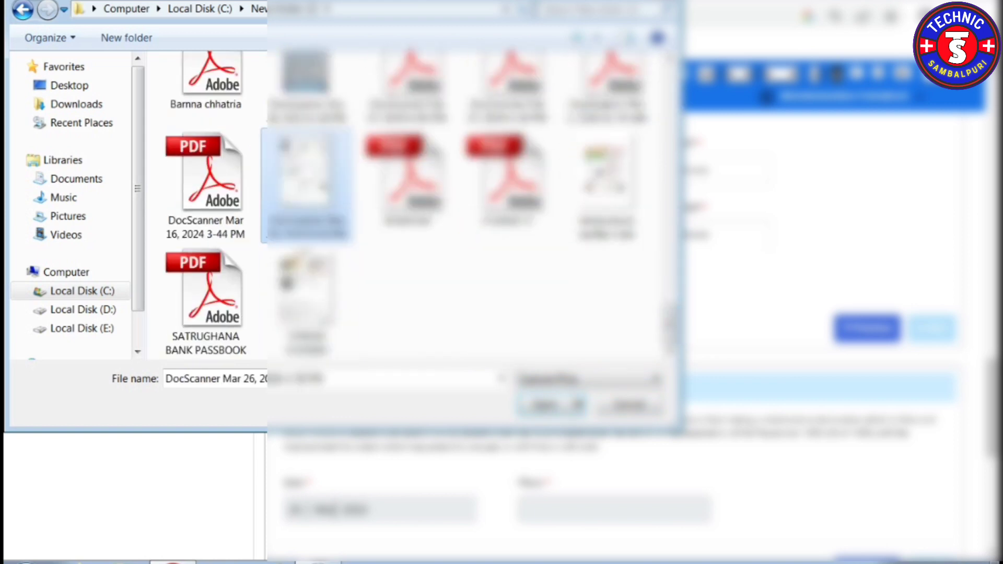
pyautogui.press('Return')
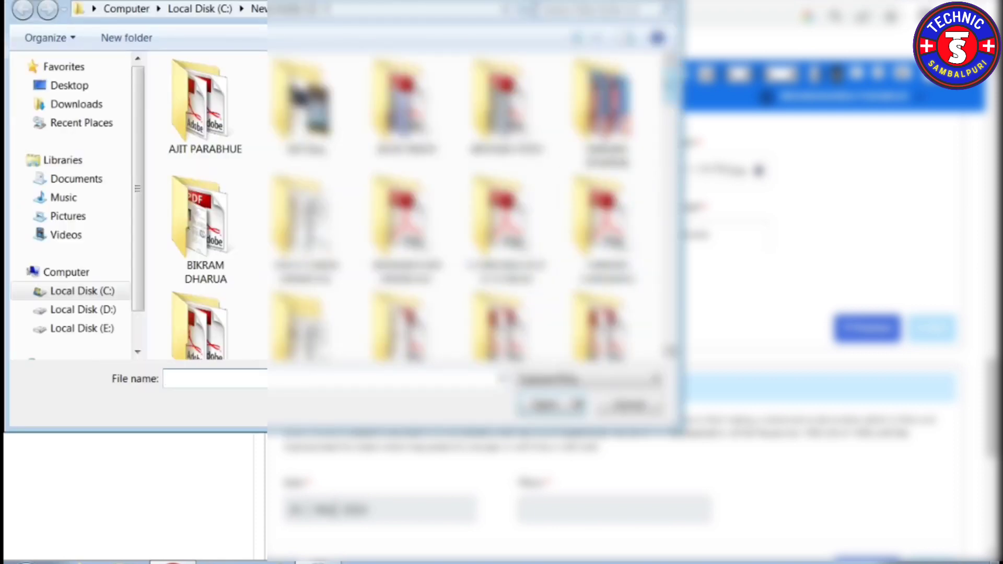
# - Attach the scanned DocScanner PDF as the second supporting document
pyautogui.scroll(-10, 465, 209)
pyautogui.click(305, 178)
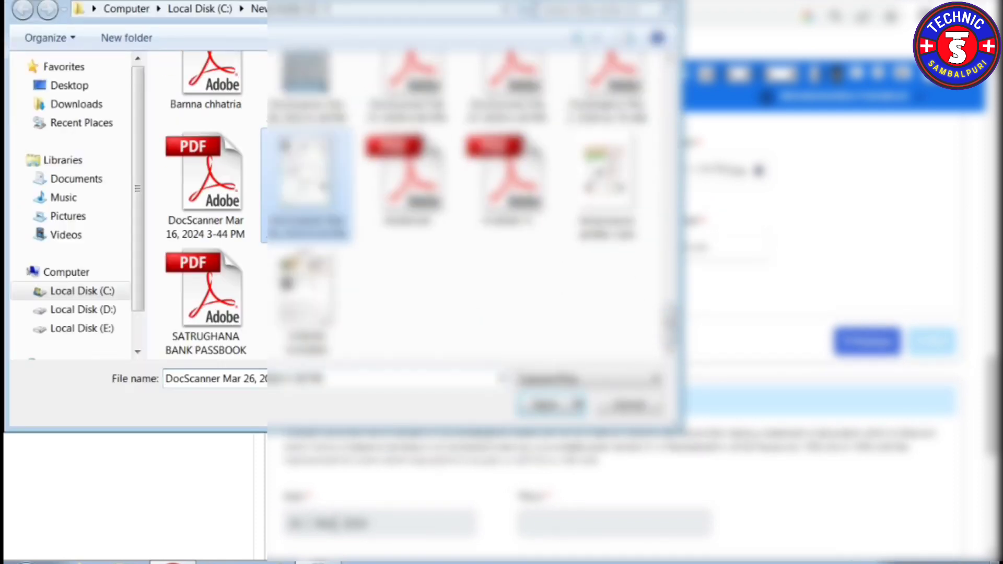
pyautogui.press('Return')
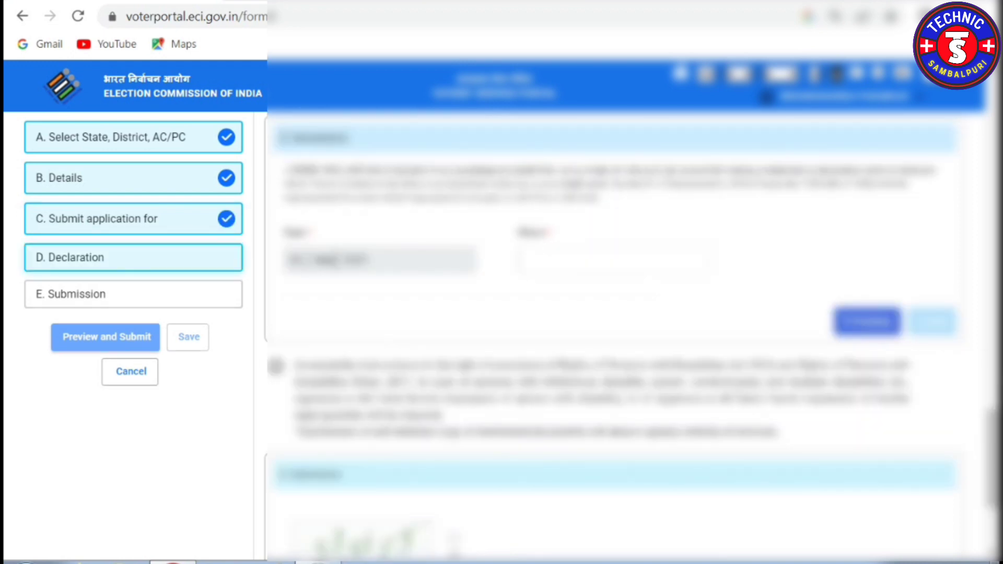
# - Enter Sambalpur as the declaration place and make a first captcha attempt
pyautogui.click(523, 260)
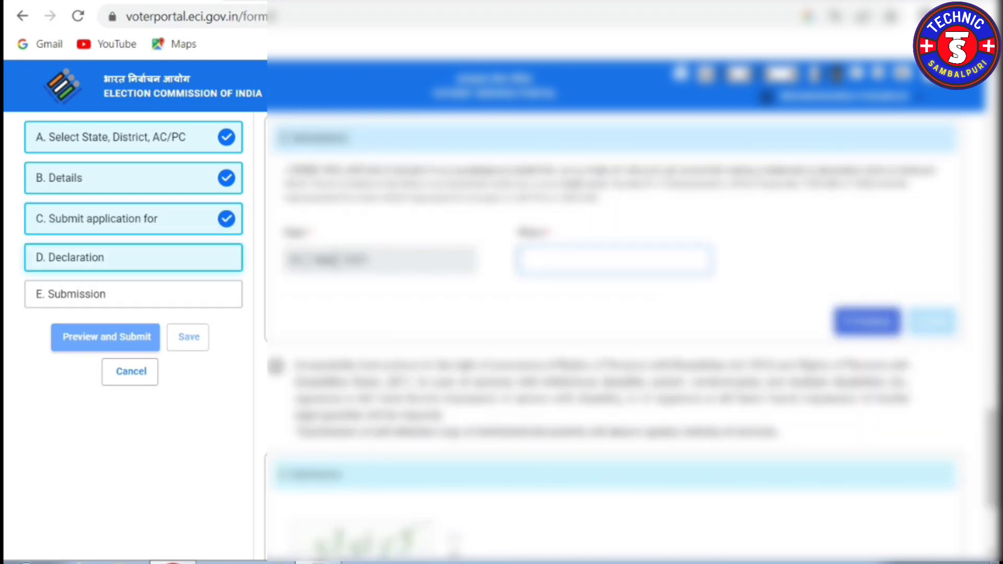
pyautogui.write('Sambalpur')
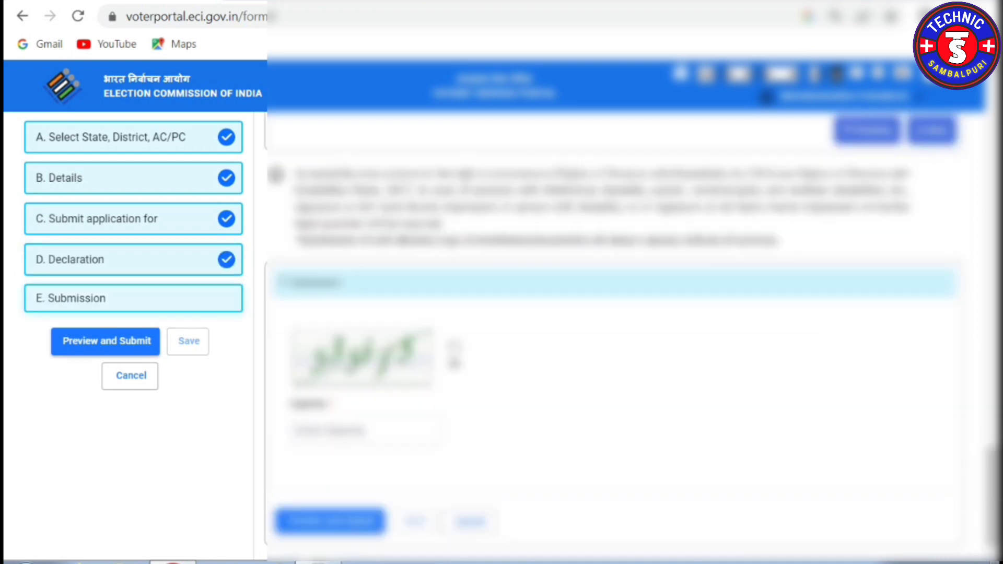
pyautogui.click(364, 430)
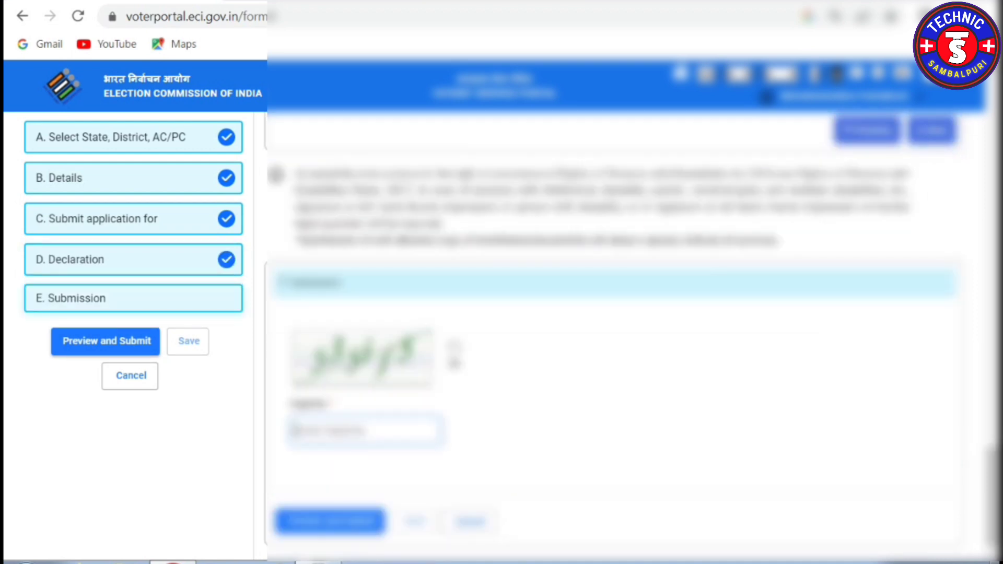
pyautogui.write('fu8')
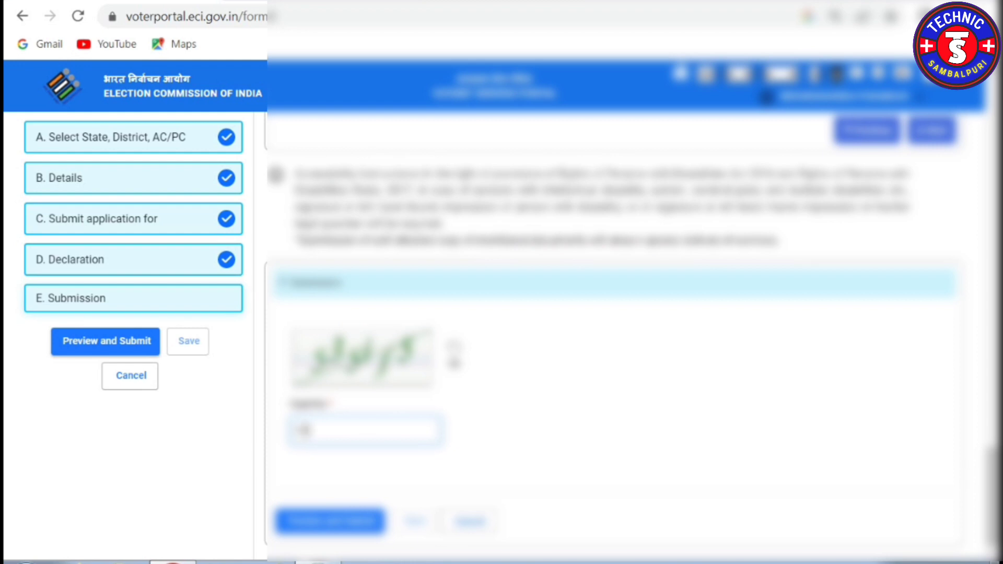
pyautogui.write('bc4d')
pyautogui.press('Return')
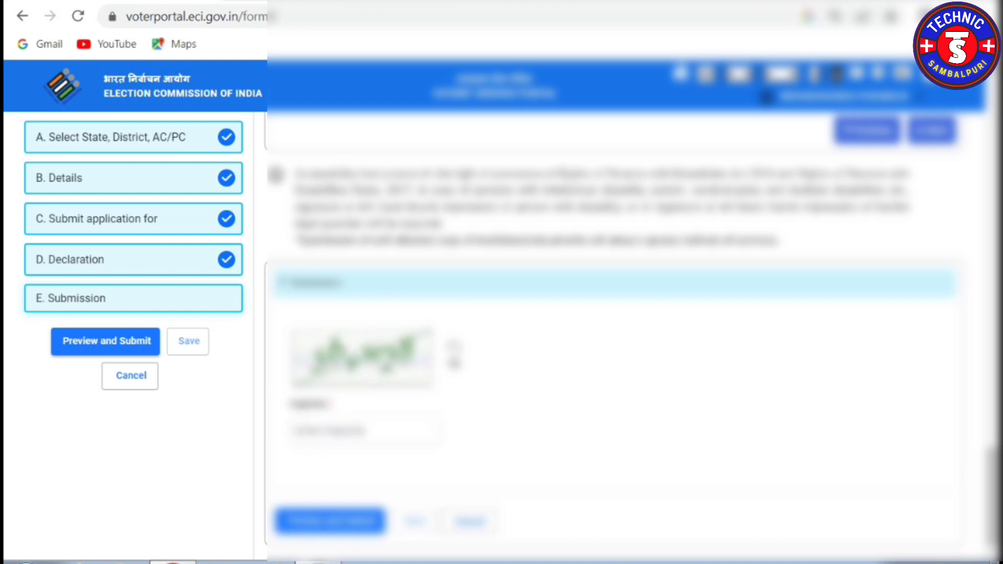
# - Enter the refreshed captcha and send the form to preview
pyautogui.click(364, 431)
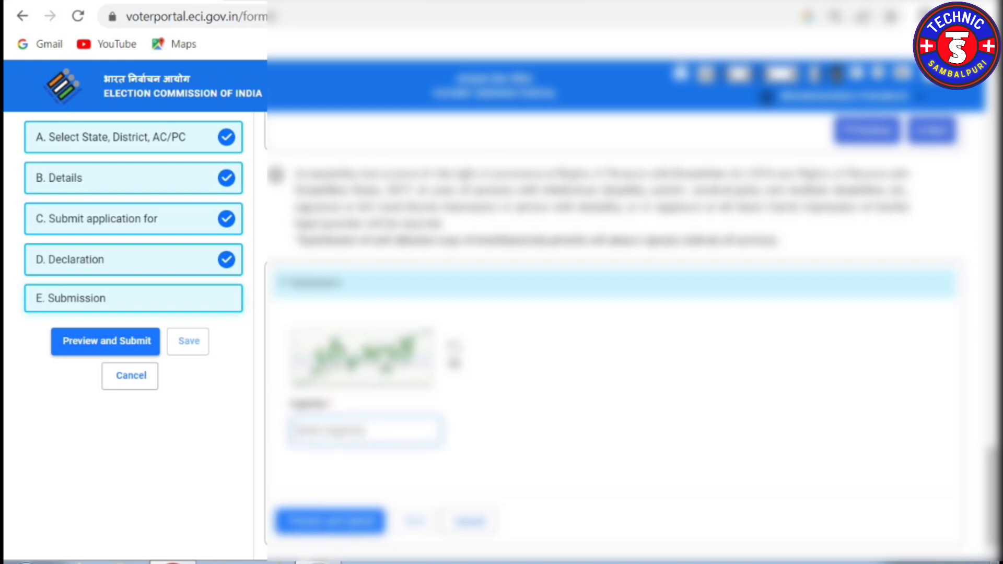
pyautogui.write('56')
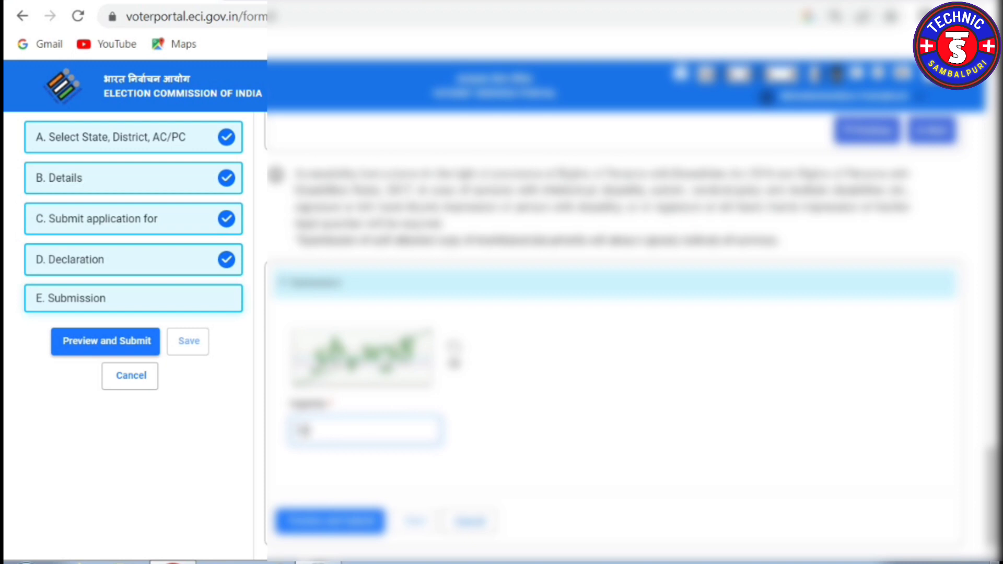
pyautogui.write('7')
pyautogui.press('BackSpace')
pyautogui.write('7c9a')
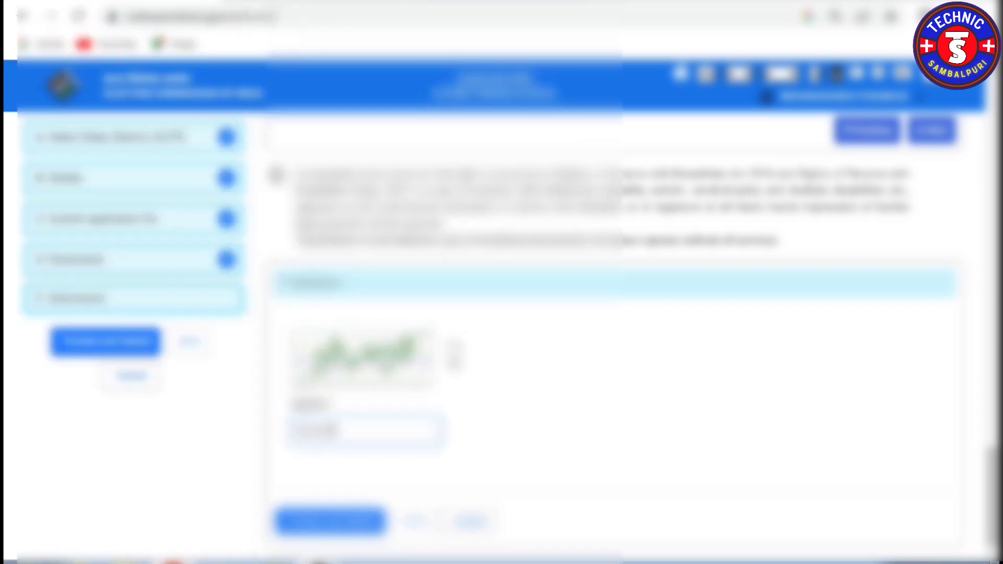
pyautogui.press('BackSpace')
pyautogui.write('a')
pyautogui.press('Return')
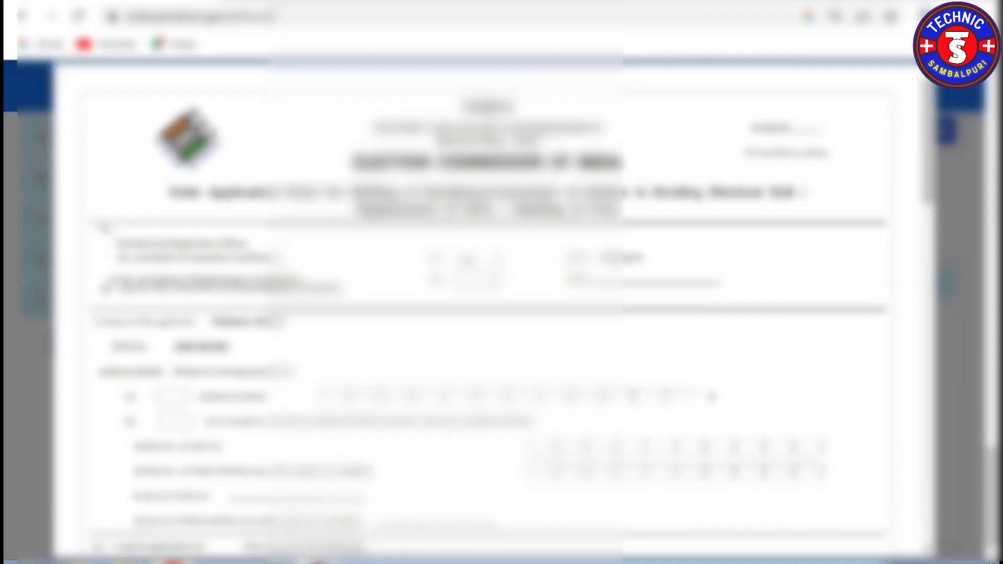
# - Review the Form 8 preview and confirm the final submission
pyautogui.scroll(-15, 486, 313)
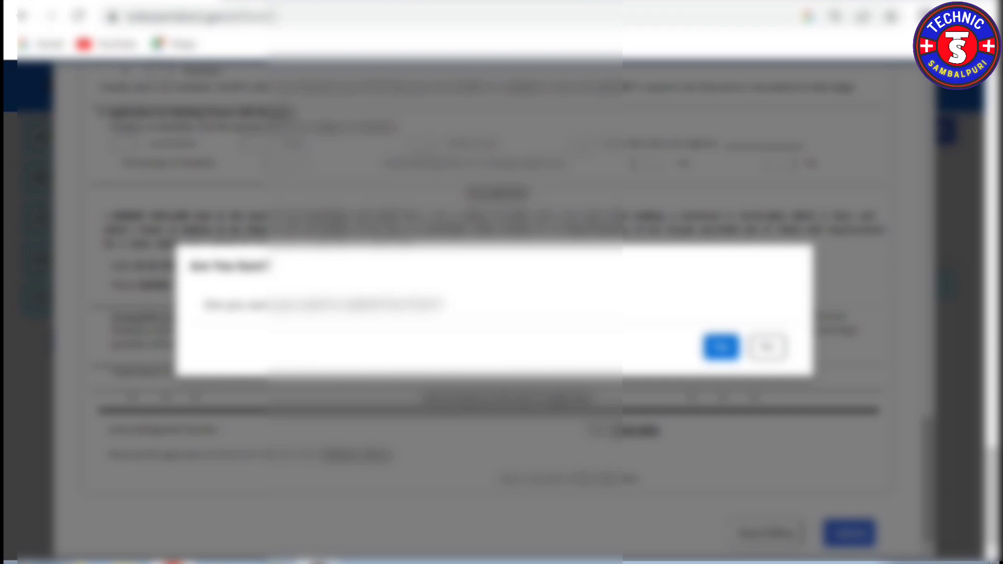
pyautogui.press('Return')
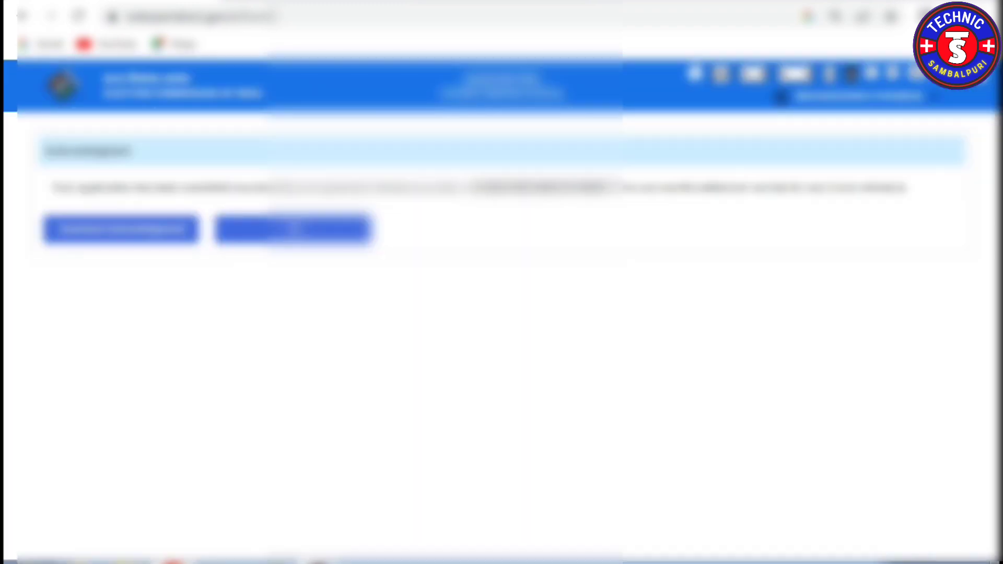
# - Open and review the downloaded acknowledgement PDF, then close it
pyautogui.moveTo(469, 188); pyautogui.dragTo(621, 188)
pyautogui.click(621, 188)
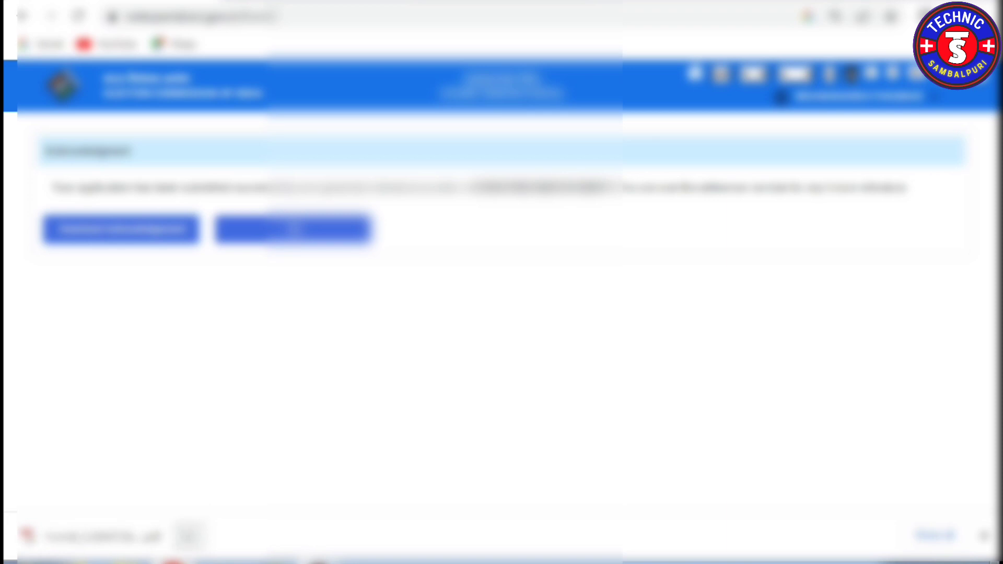
pyautogui.click(189, 535)
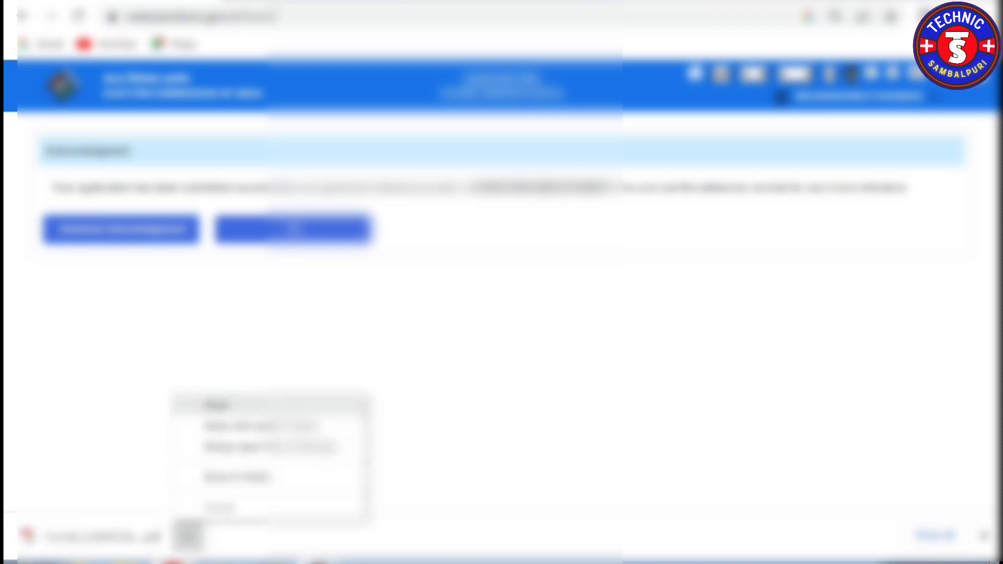
pyautogui.click(217, 405)
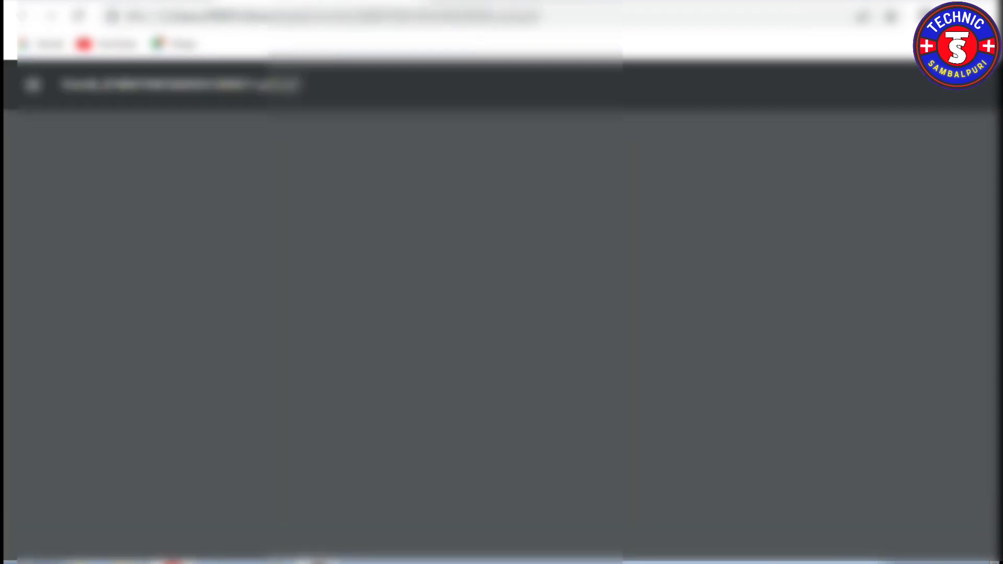
pyautogui.scroll(-15, 494, 335)
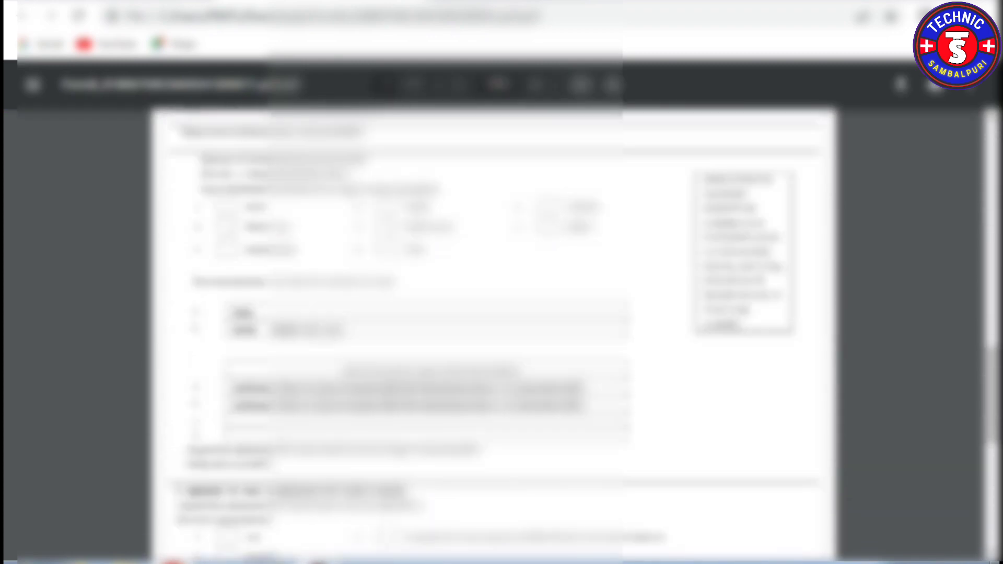
pyautogui.hotkey('ctrl', 'w')
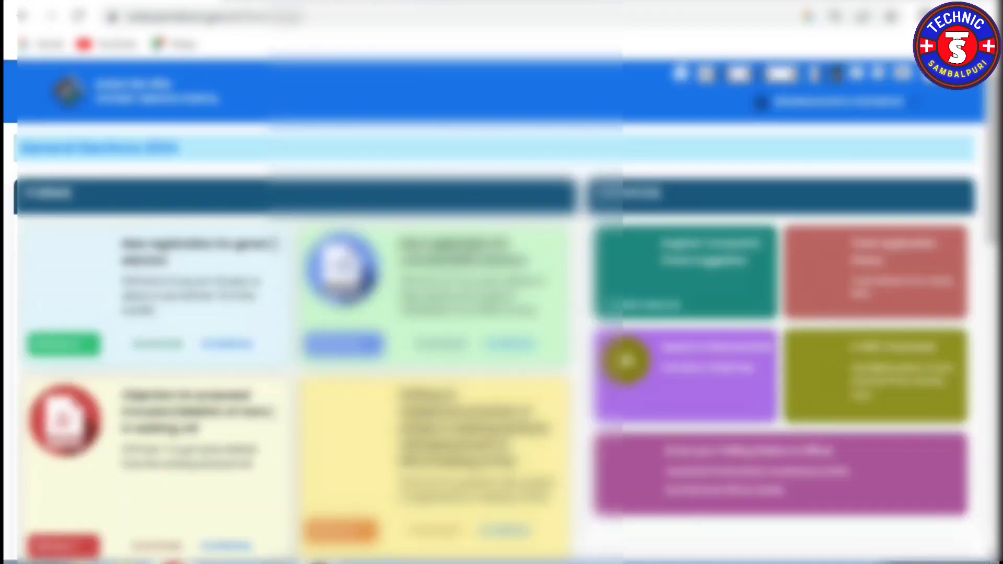
# - Open a new Chrome tab on the Google start page and focus its search box
pyautogui.hotkey('ctrl', 't')
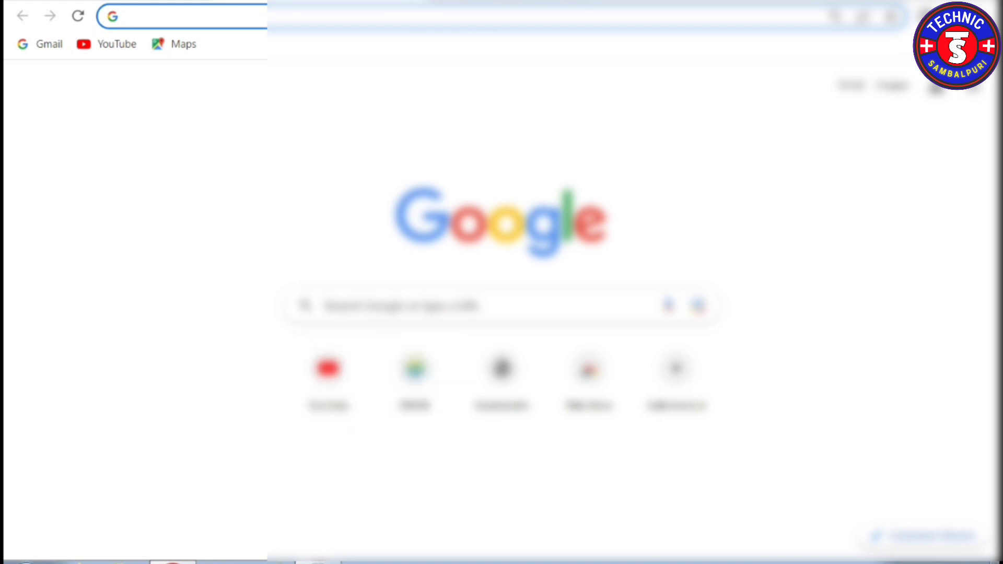
pyautogui.click(397, 305)
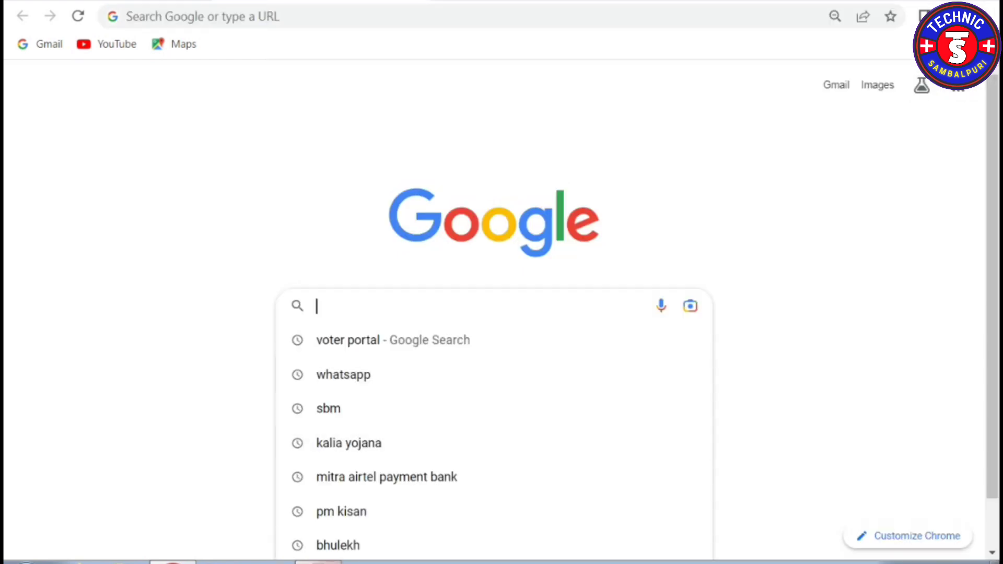
pyautogui.click(318, 563)
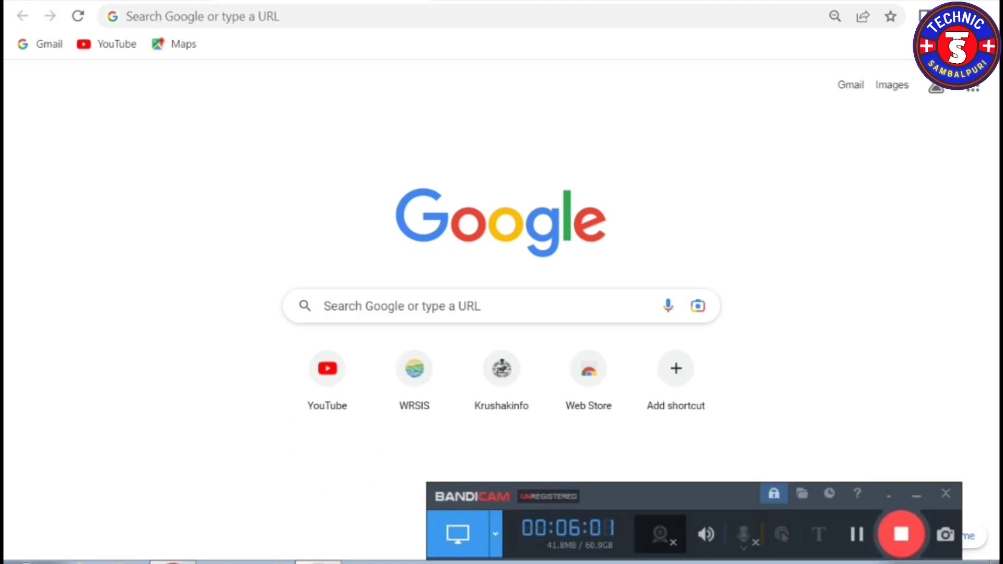